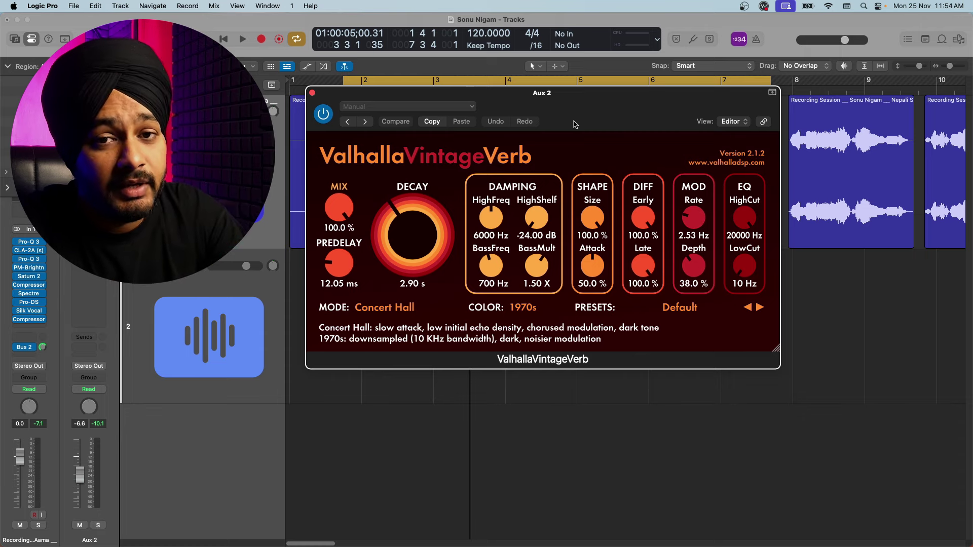
View the list of reverb modes in the ValhallaVintageVerb plug-in on Aux 2, keeping Concert Hall.
{"action": "left_click_drag", "start_coordinate": [574, 124], "coordinate": [578, 122]}
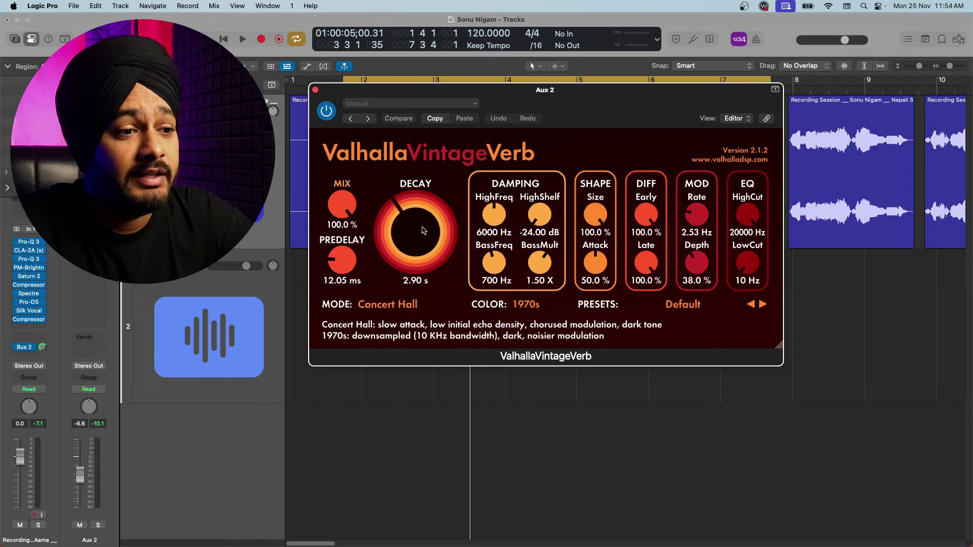
{"action": "left_click", "coordinate": [384, 308]}
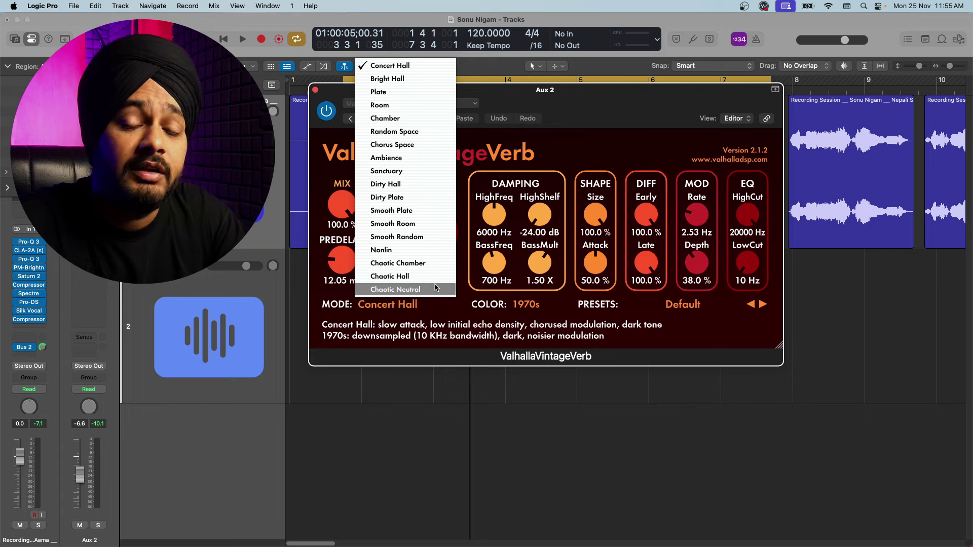
{"action": "left_click_drag", "start_coordinate": [600, 105], "coordinate": [599, 105]}
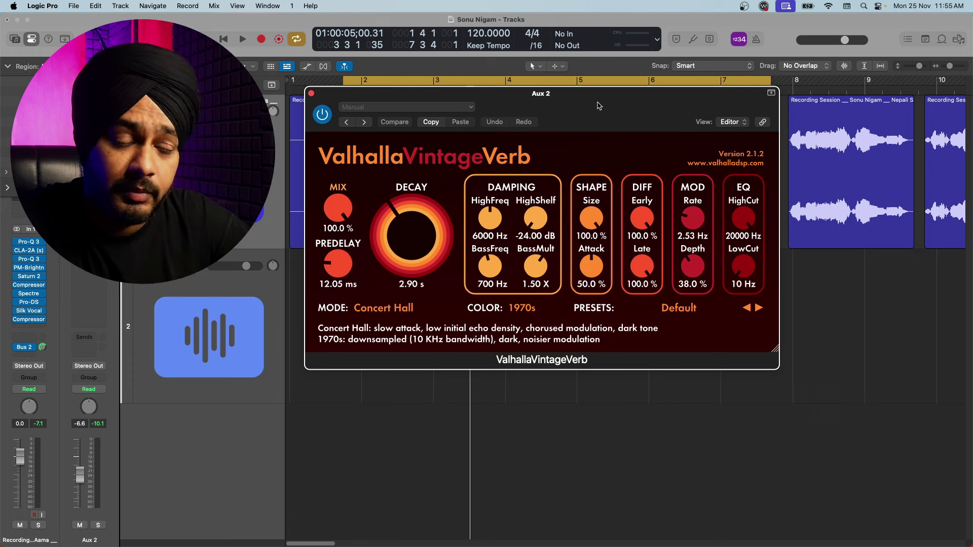
{"action": "left_click_drag", "start_coordinate": [599, 105], "coordinate": [619, 96]}
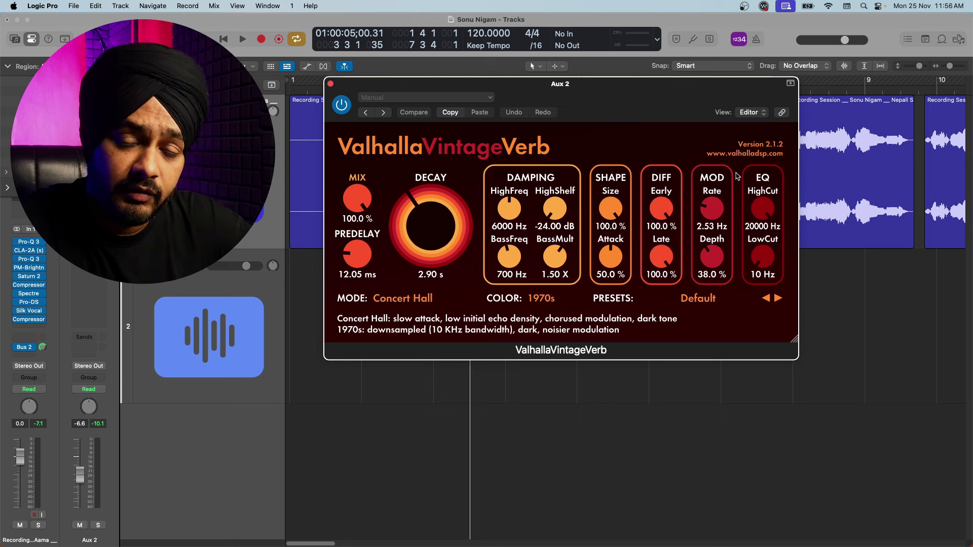
{"action": "left_click_drag", "start_coordinate": [616, 107], "coordinate": [629, 112]}
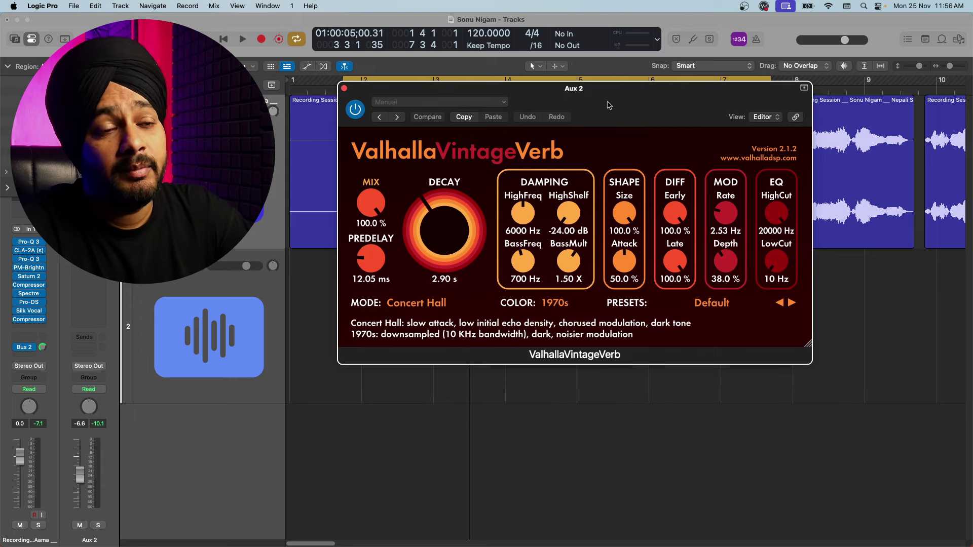
{"action": "left_click_drag", "start_coordinate": [608, 102], "coordinate": [620, 101]}
Try lowering the reverb mix to 51.2 %, and return it to 100 %.
{"action": "left_click_drag", "start_coordinate": [382, 203], "coordinate": [381, 272]}
{"action": "key", "text": "super+z"}
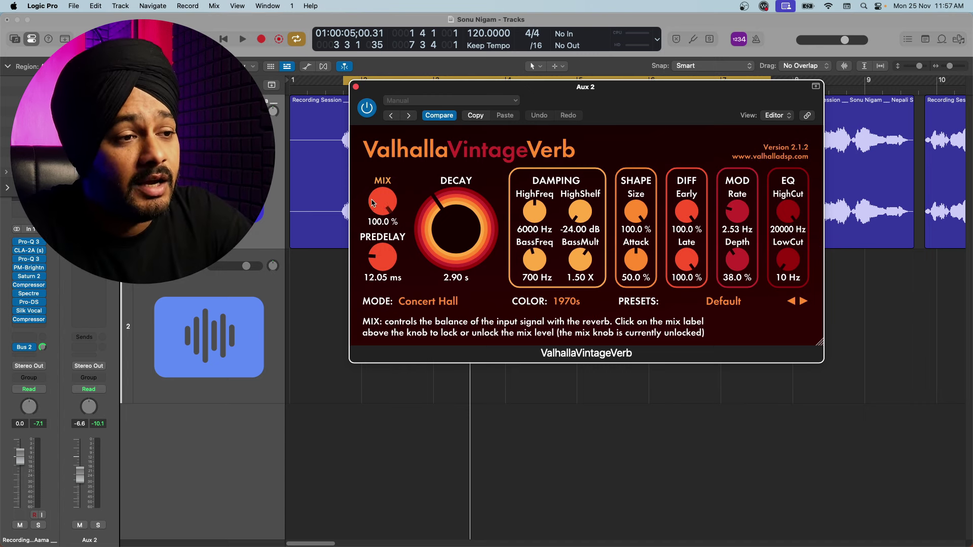
{"action": "left_click_drag", "start_coordinate": [381, 206], "coordinate": [379, 263]}
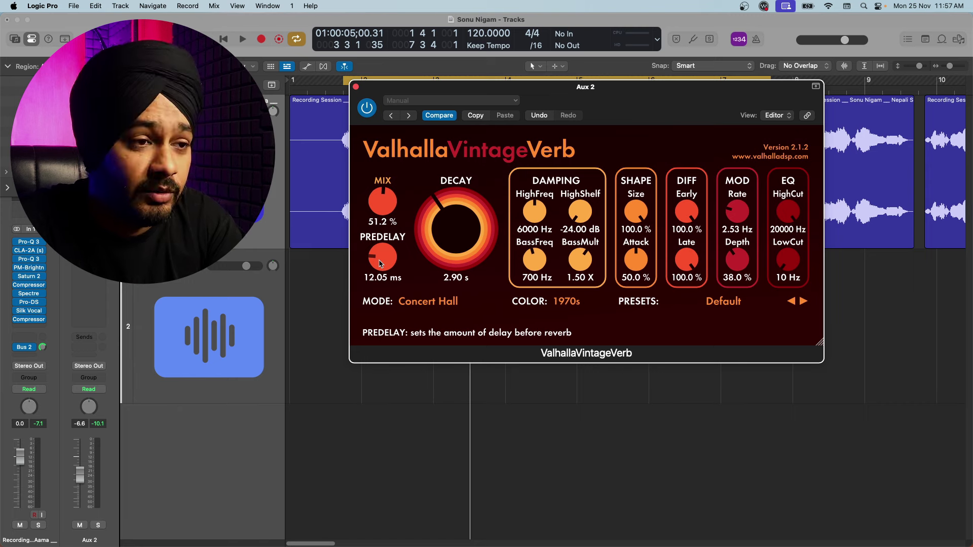
{"action": "mouse_move", "coordinate": [380, 200]}
{"action": "left_mouse_down"}
{"action": "mouse_move", "coordinate": [379, 219]}
{"action": "mouse_move", "coordinate": [382, 205]}
{"action": "left_mouse_up"}
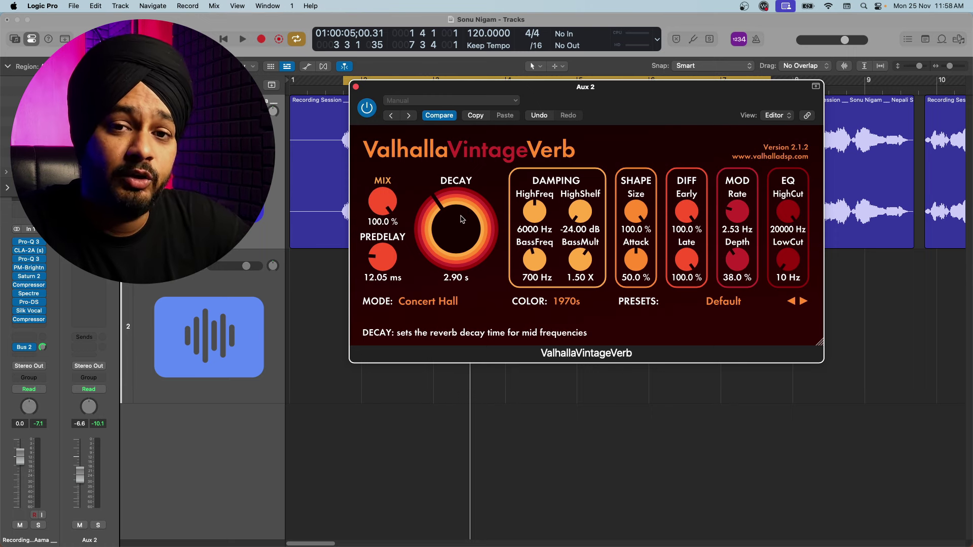
Try reverb predelay times of 20 ms, 105.66 ms, 0 ms and 500 ms, and return the predelay to 0 ms.
{"action": "left_click_drag", "start_coordinate": [391, 265], "coordinate": [391, 261]}
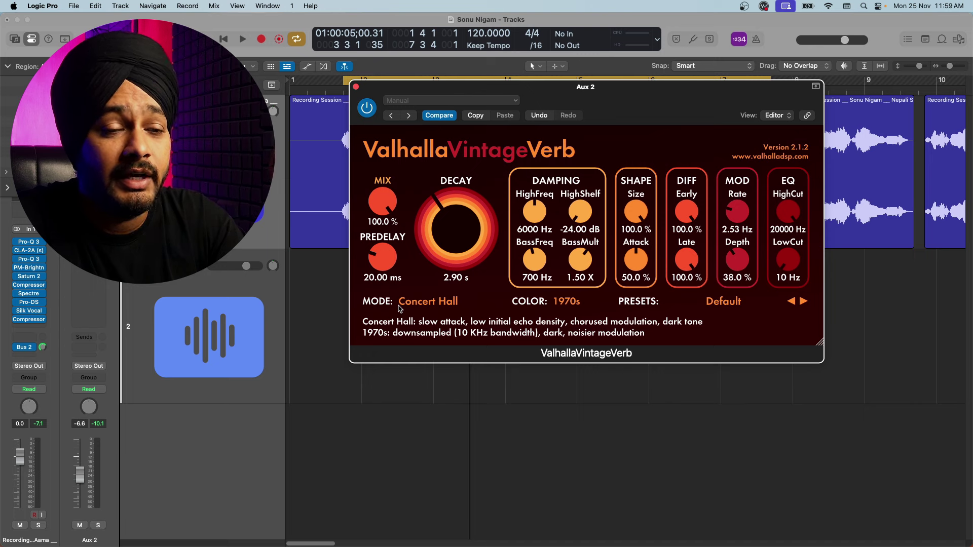
{"action": "left_click_drag", "start_coordinate": [384, 258], "coordinate": [390, 226]}
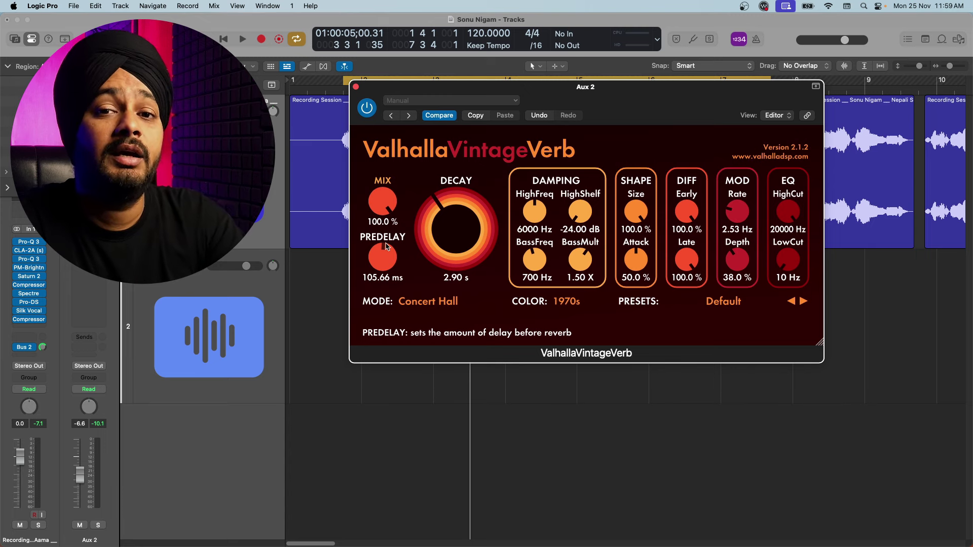
{"action": "left_click_drag", "start_coordinate": [385, 248], "coordinate": [406, 352]}
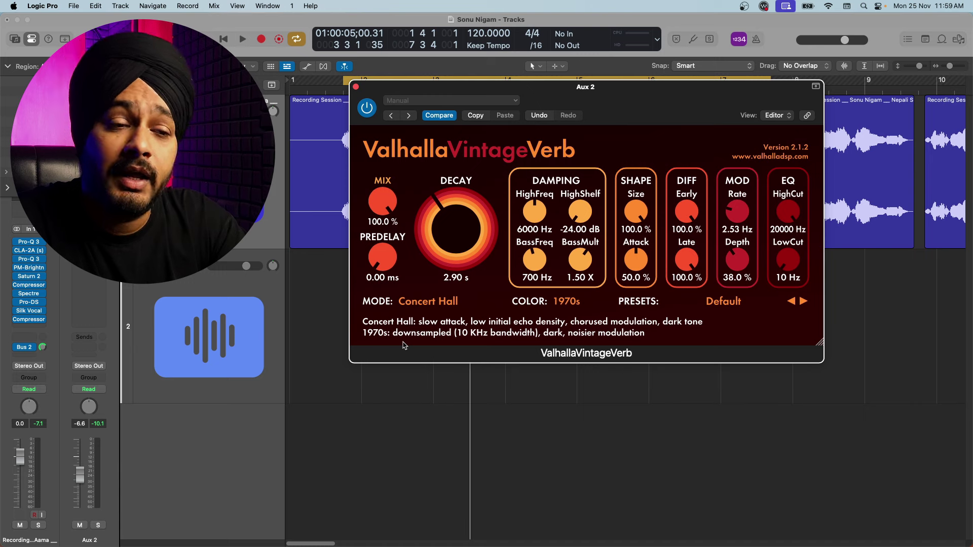
{"action": "left_click_drag", "start_coordinate": [380, 265], "coordinate": [434, 52]}
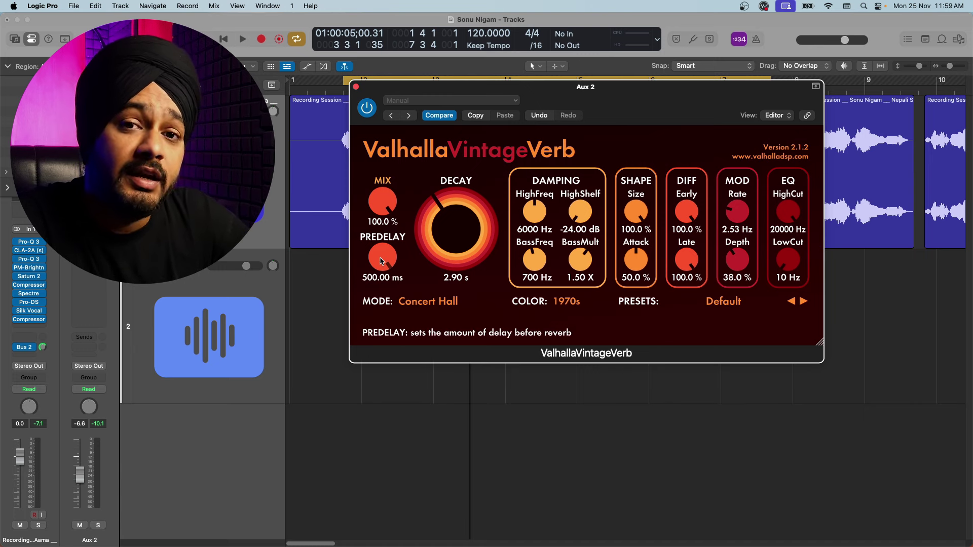
{"action": "left_click_drag", "start_coordinate": [382, 261], "coordinate": [386, 368]}
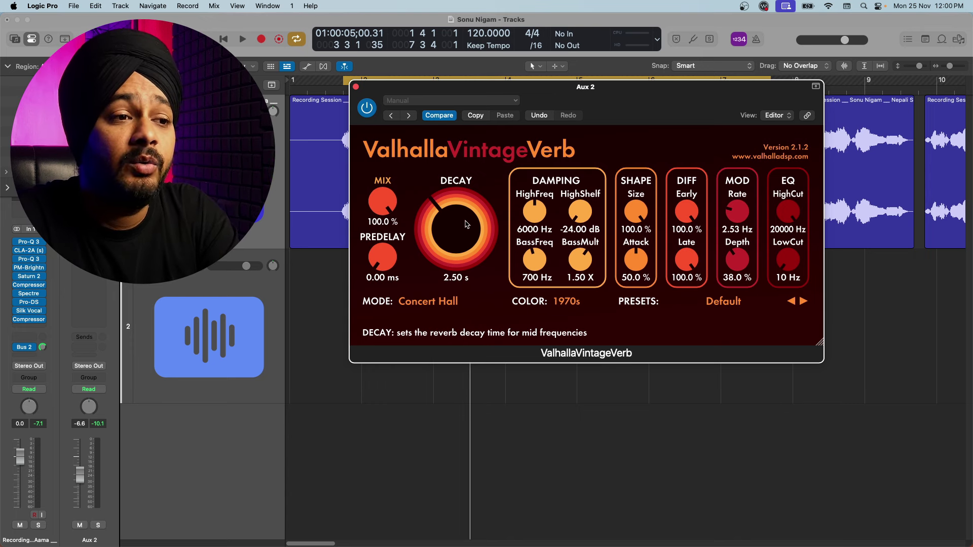
Try a reverb decay time of 6.95 s, and reduce it to 2.98 s.
{"action": "left_click_drag", "start_coordinate": [466, 227], "coordinate": [465, 219]}
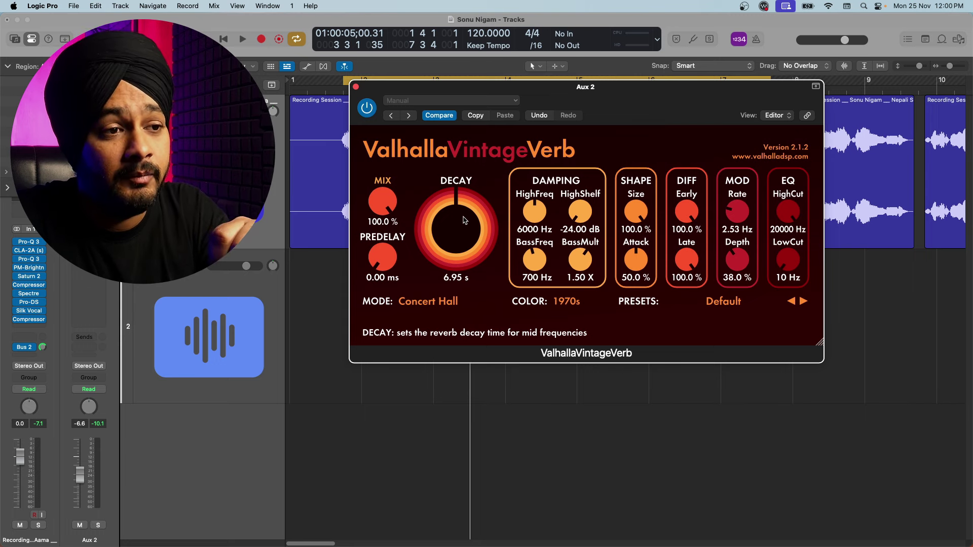
{"action": "left_click_drag", "start_coordinate": [463, 221], "coordinate": [457, 240]}
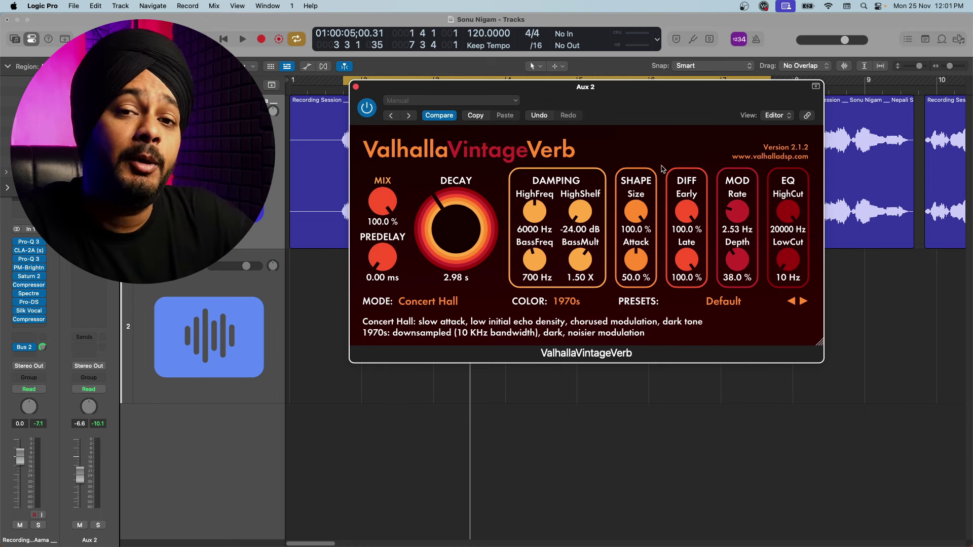
Bypass the vocal track's Bus 2 send and play the first vocal phrase dry.
{"action": "left_click_drag", "start_coordinate": [660, 118], "coordinate": [669, 320]}
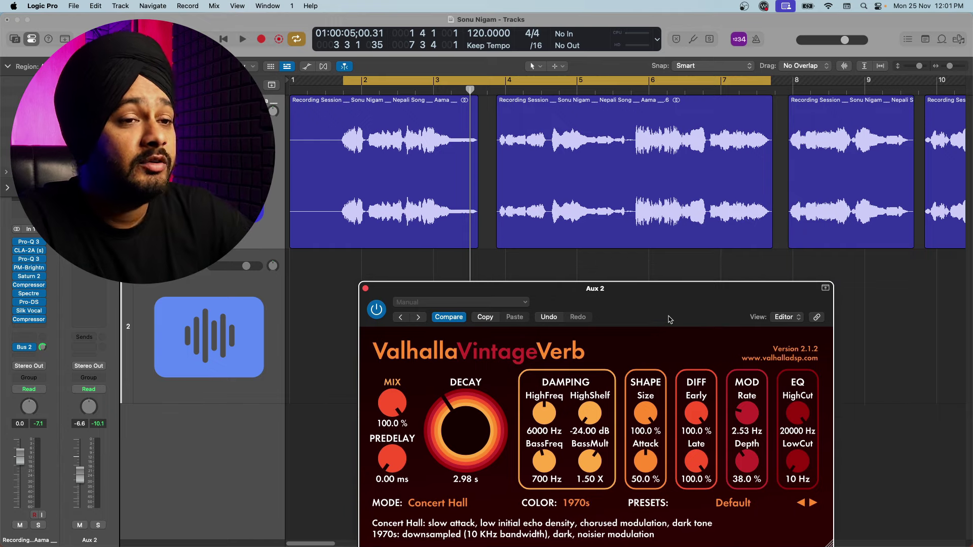
{"action": "left_click_drag", "start_coordinate": [949, 68], "coordinate": [951, 68]}
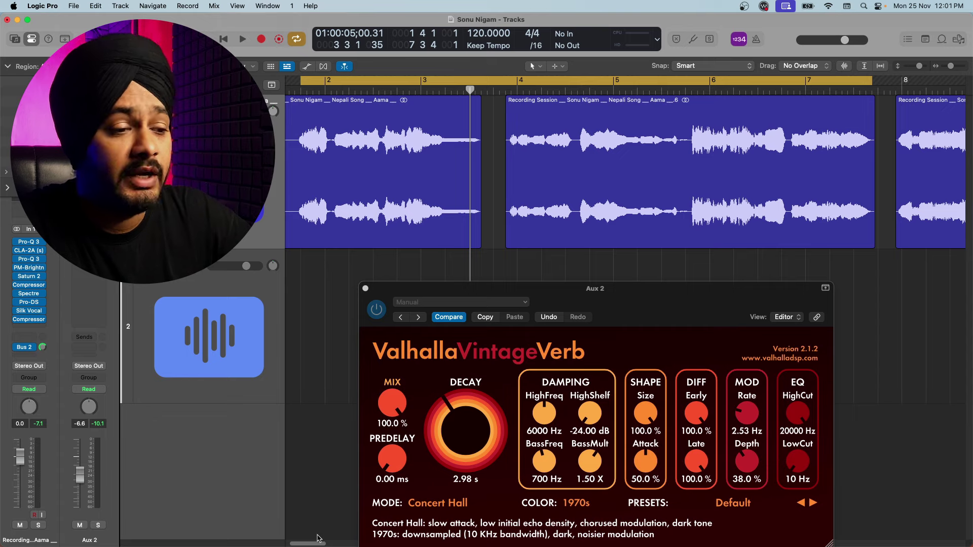
{"action": "left_click_drag", "start_coordinate": [316, 544], "coordinate": [308, 544]}
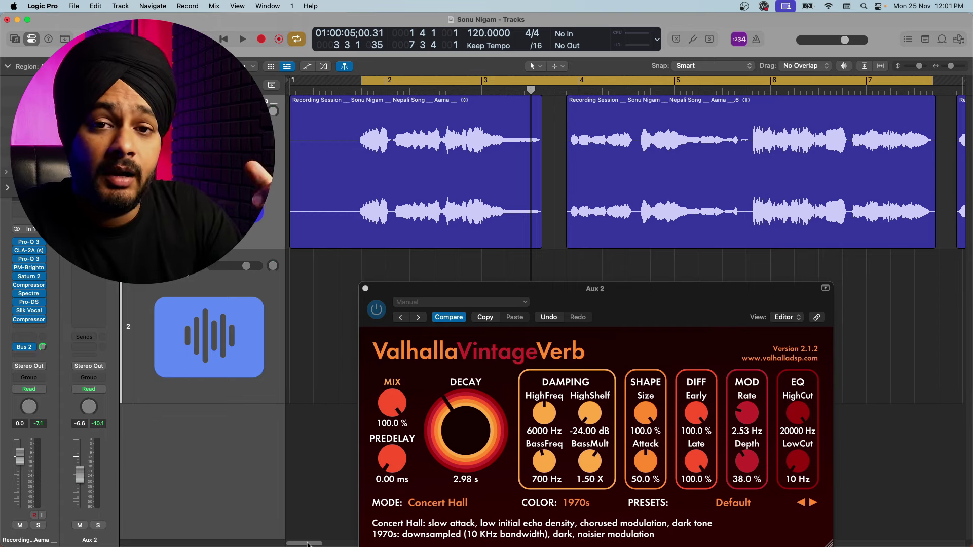
{"action": "left_click_drag", "start_coordinate": [409, 290], "coordinate": [390, 247]}
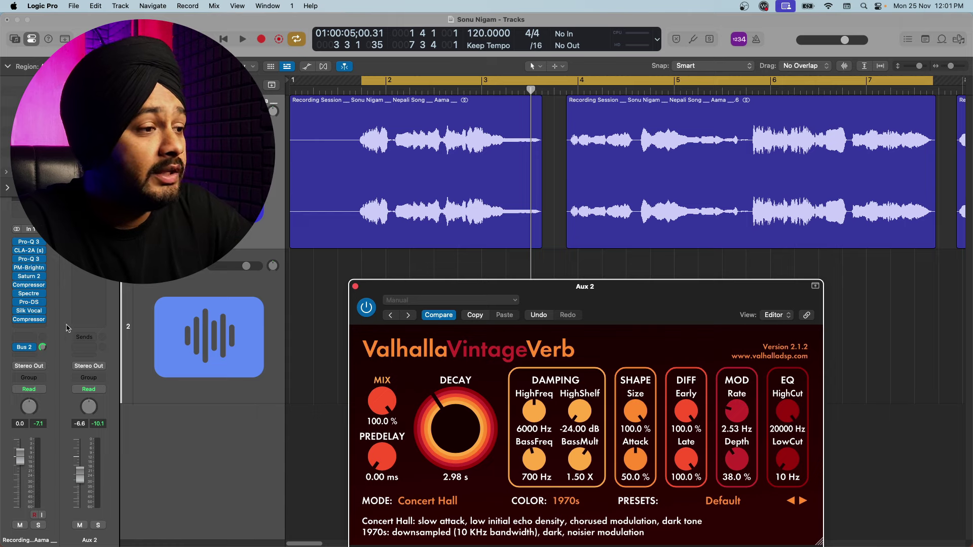
{"action": "key", "text": "space"}
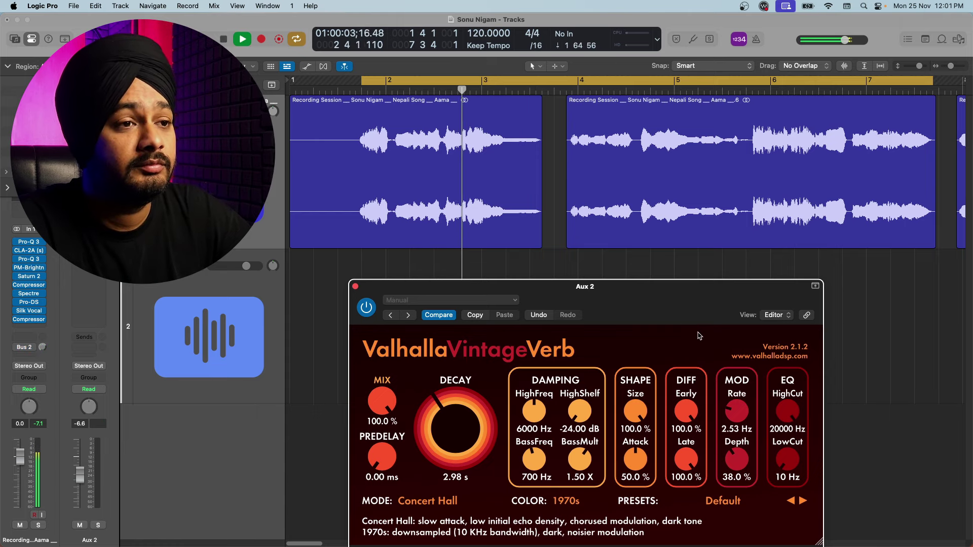
{"action": "key", "text": "space"}
Set the reverb's predelay to 12.19 ms and its decay time to 2.35 s.
{"action": "left_click_drag", "start_coordinate": [645, 304], "coordinate": [637, 198]}
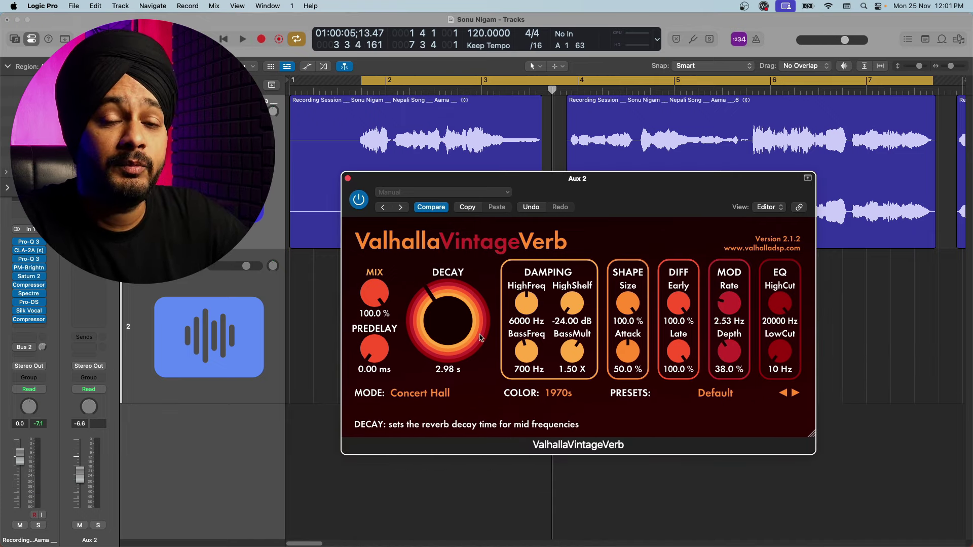
{"action": "left_click_drag", "start_coordinate": [541, 233], "coordinate": [536, 180]}
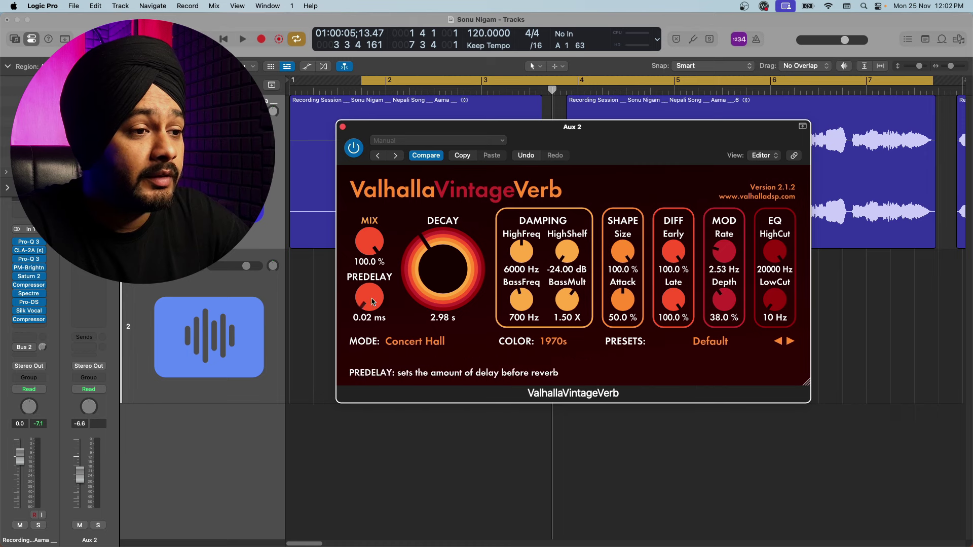
{"action": "left_click_drag", "start_coordinate": [374, 303], "coordinate": [367, 280]}
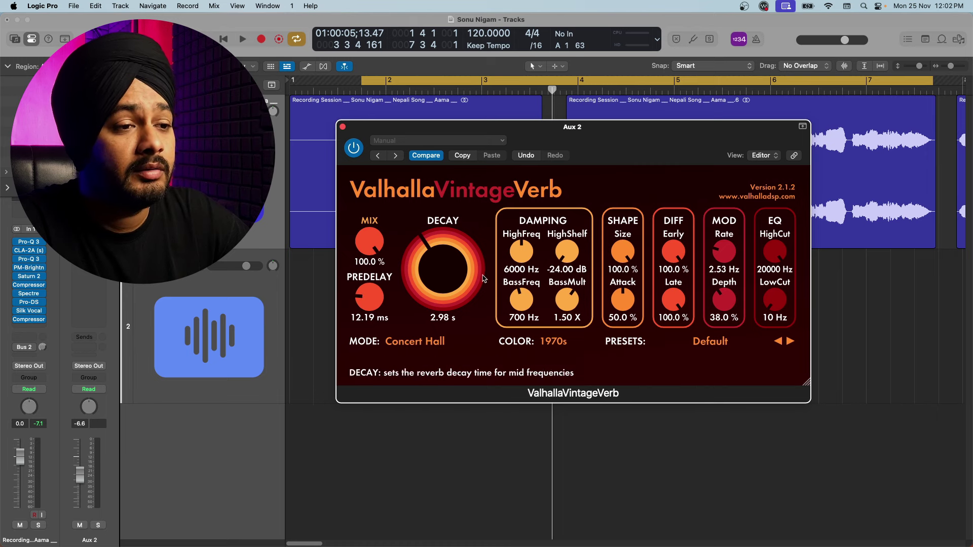
{"action": "left_click_drag", "start_coordinate": [467, 272], "coordinate": [469, 277]}
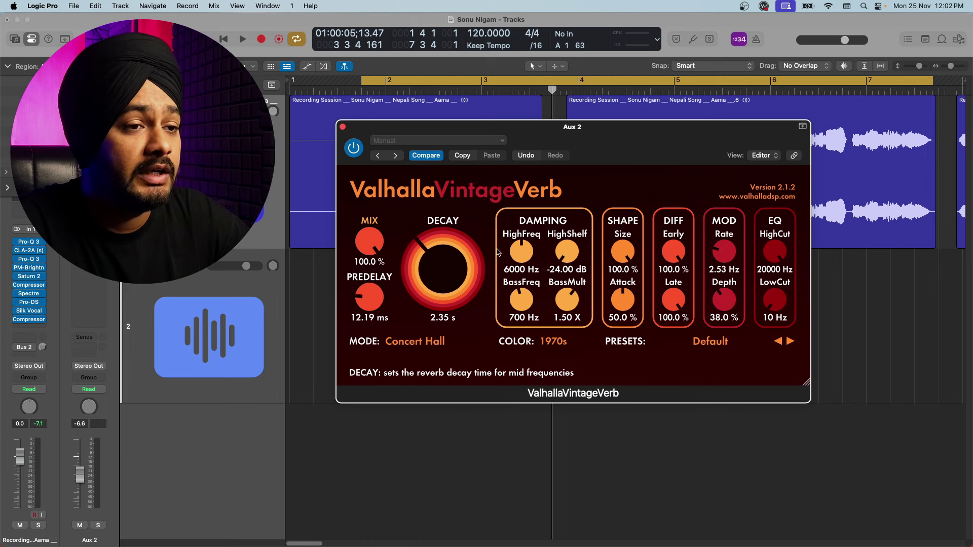
Re-enable the vocal's Bus 2 send and play the first phrase with the reverb.
{"action": "left_click_drag", "start_coordinate": [657, 150], "coordinate": [660, 337]}
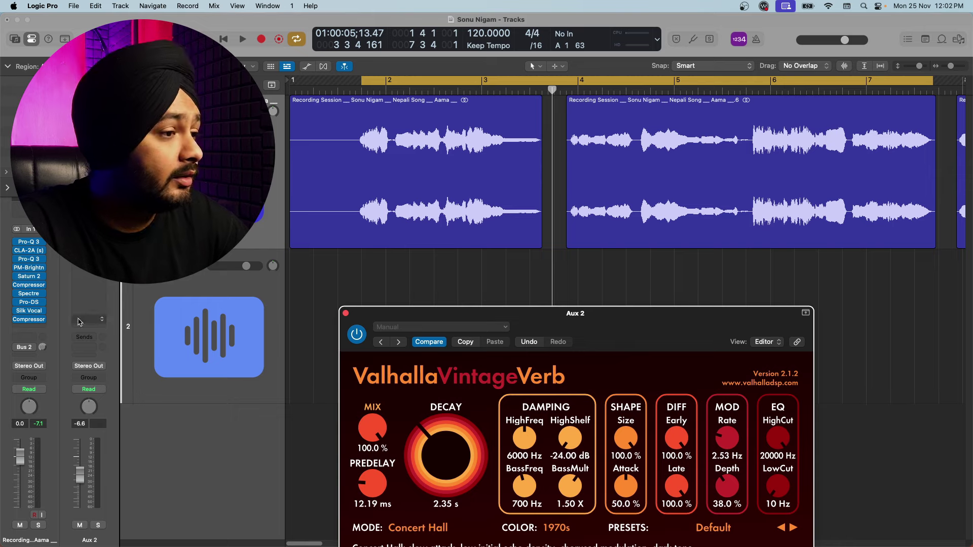
{"action": "key", "text": "space"}
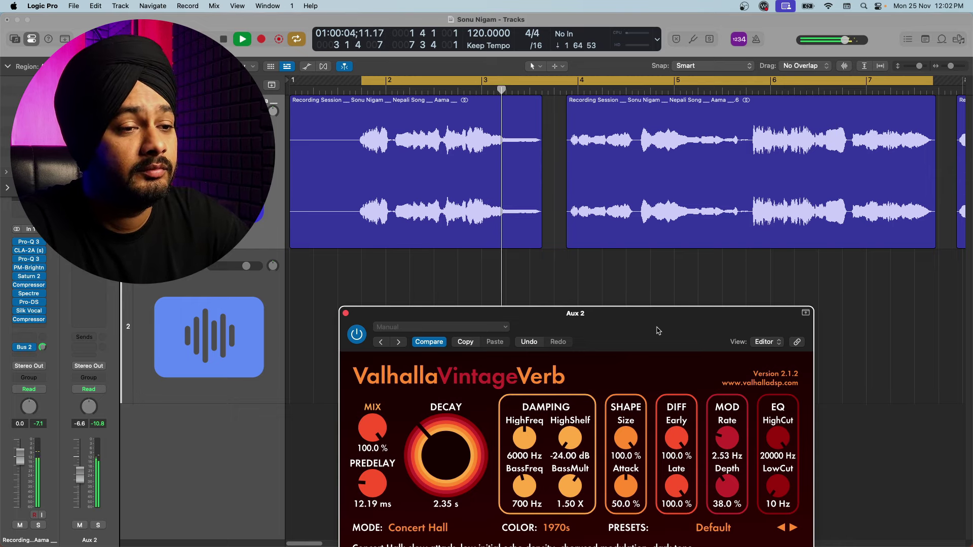
{"action": "key", "text": "space"}
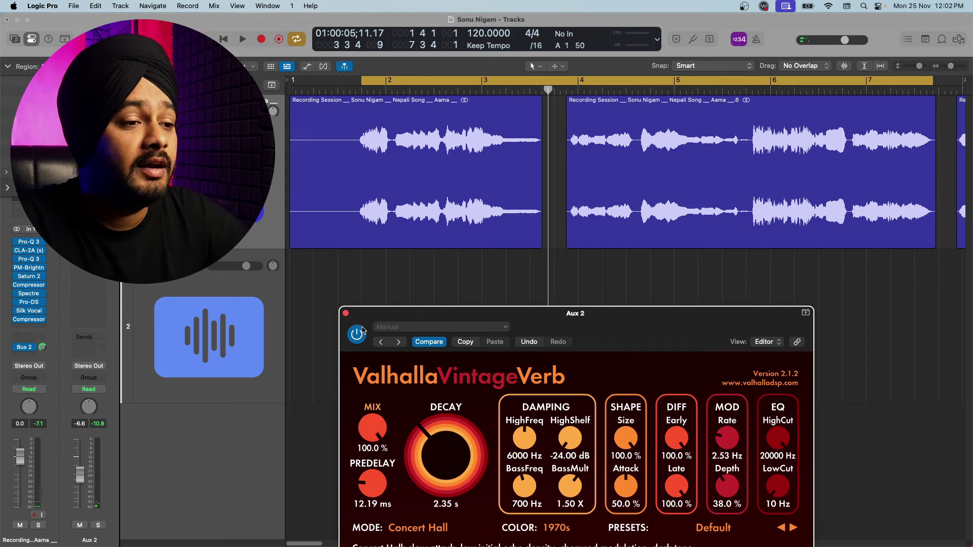
Bypass the ValhallaVintageVerb plug-in with the send active and play the vocal phrase for comparison.
{"action": "left_click_drag", "start_coordinate": [640, 322], "coordinate": [666, 286]}
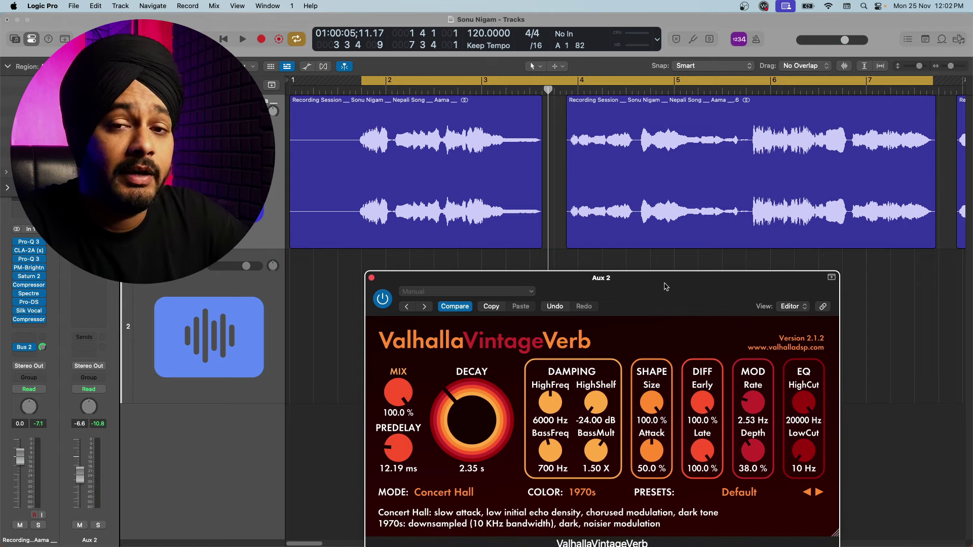
{"action": "left_click", "coordinate": [386, 301]}
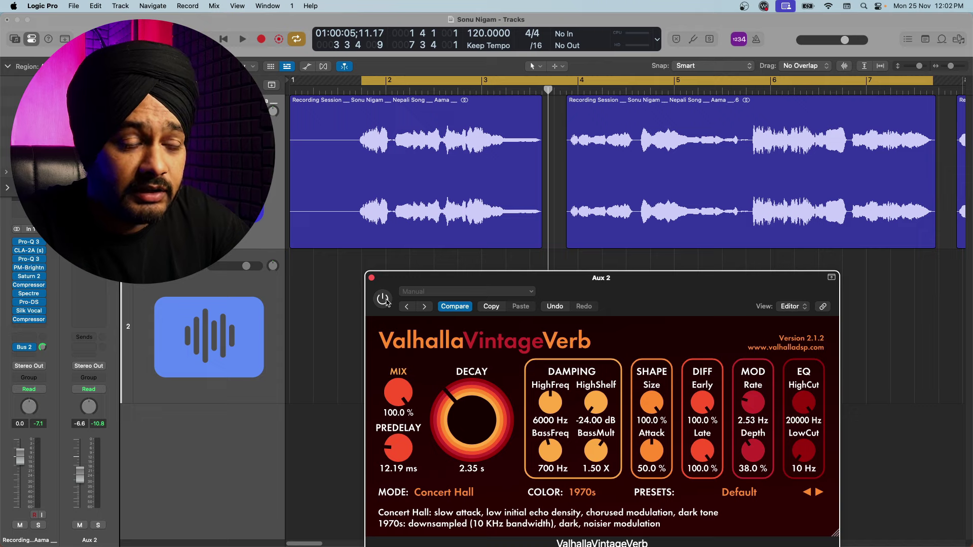
{"action": "key", "text": "space"}
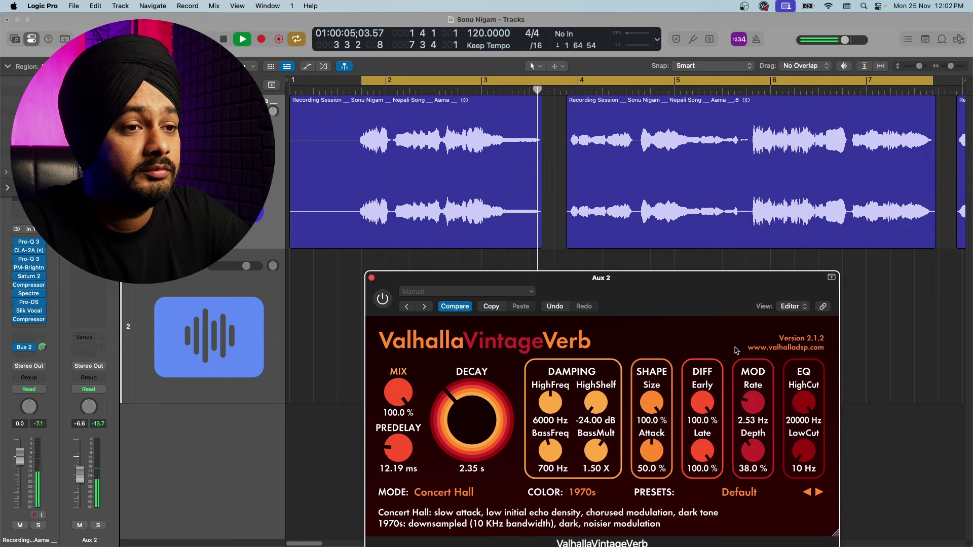
{"action": "key", "text": "space"}
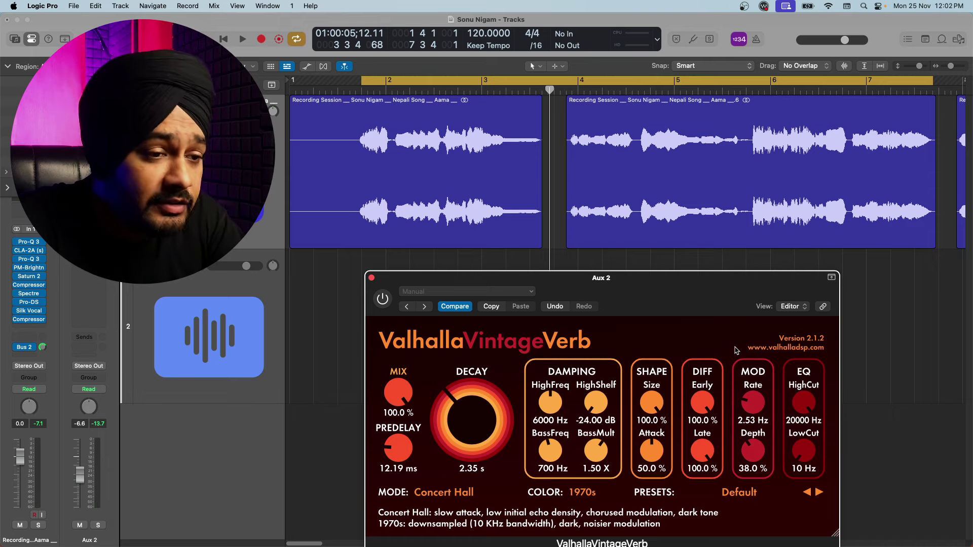
Switch the ValhallaVintageVerb plug-in back on and play the vocal phrase again to hear the reverb.
{"action": "left_click_drag", "start_coordinate": [658, 300], "coordinate": [780, 136]}
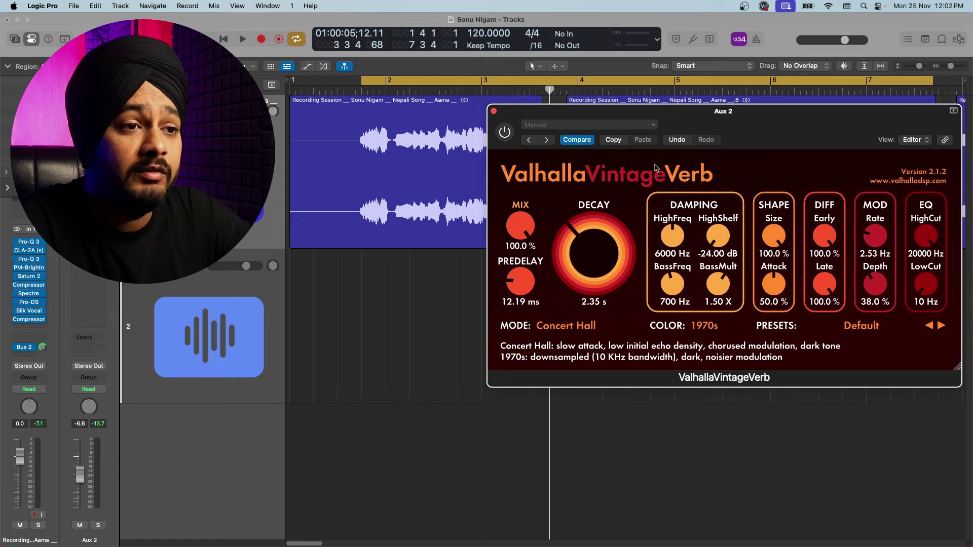
{"action": "left_click", "coordinate": [506, 133]}
{"action": "key", "text": "space"}
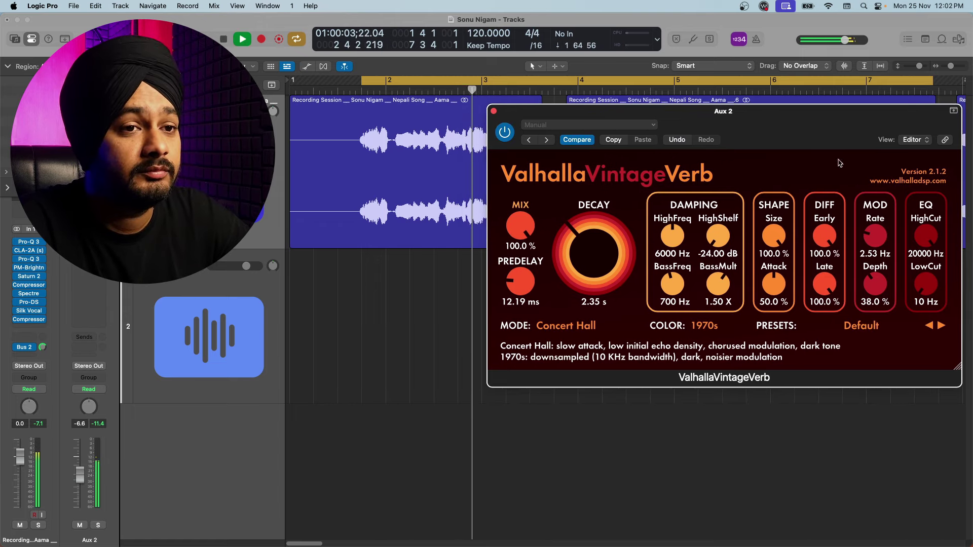
{"action": "left_click_drag", "start_coordinate": [788, 124], "coordinate": [734, 274]}
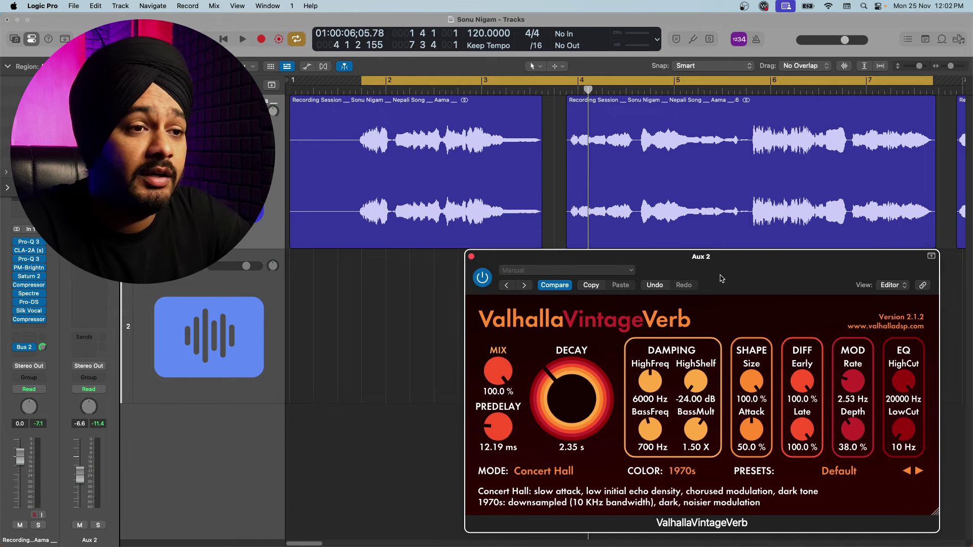
{"action": "left_click_drag", "start_coordinate": [721, 279], "coordinate": [687, 186]}
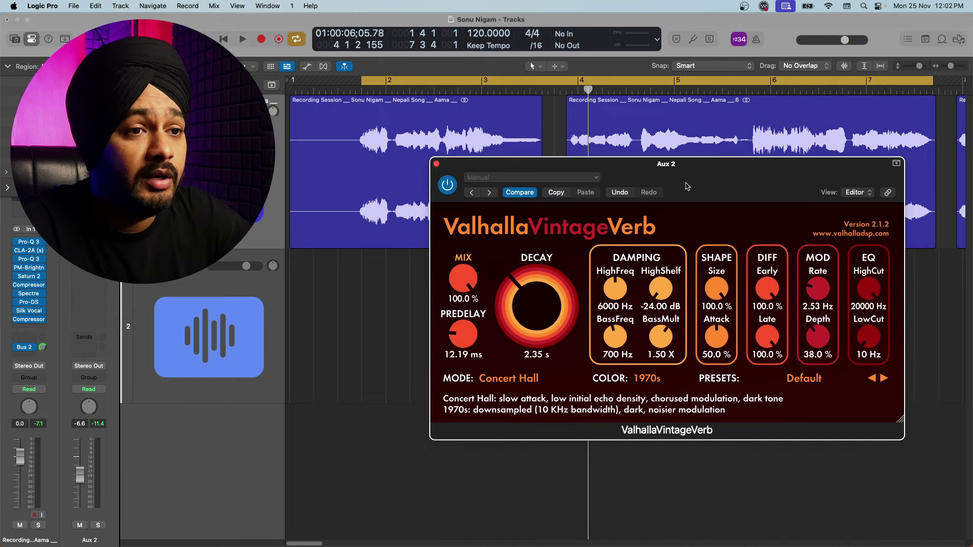
Set the ValhallaVintageVerb mix to 0 % and play the vocal phrase to hear the fully dry signal.
{"action": "left_click_drag", "start_coordinate": [463, 278], "coordinate": [494, 520]}
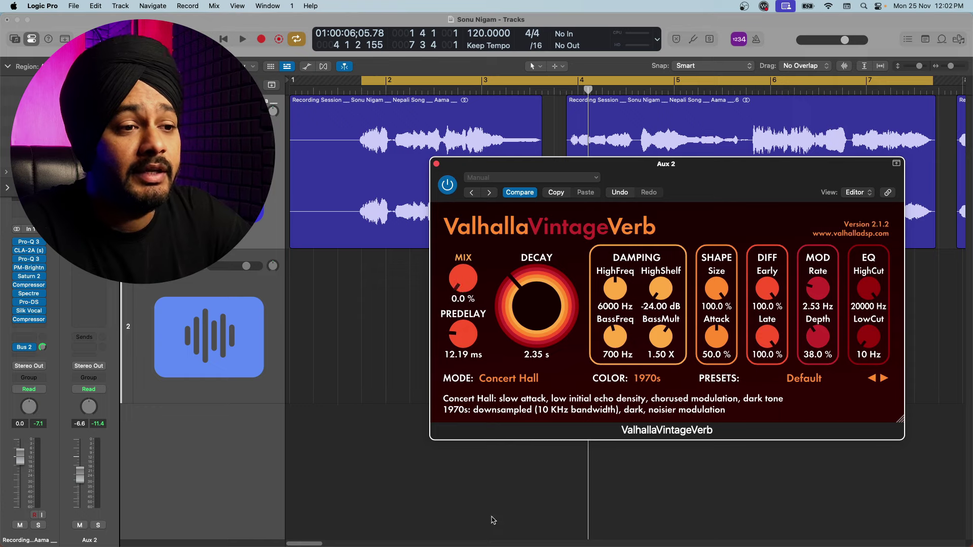
{"action": "left_click_drag", "start_coordinate": [674, 176], "coordinate": [653, 323]}
{"action": "left_click", "coordinate": [665, 247]}
{"action": "key", "text": "space"}
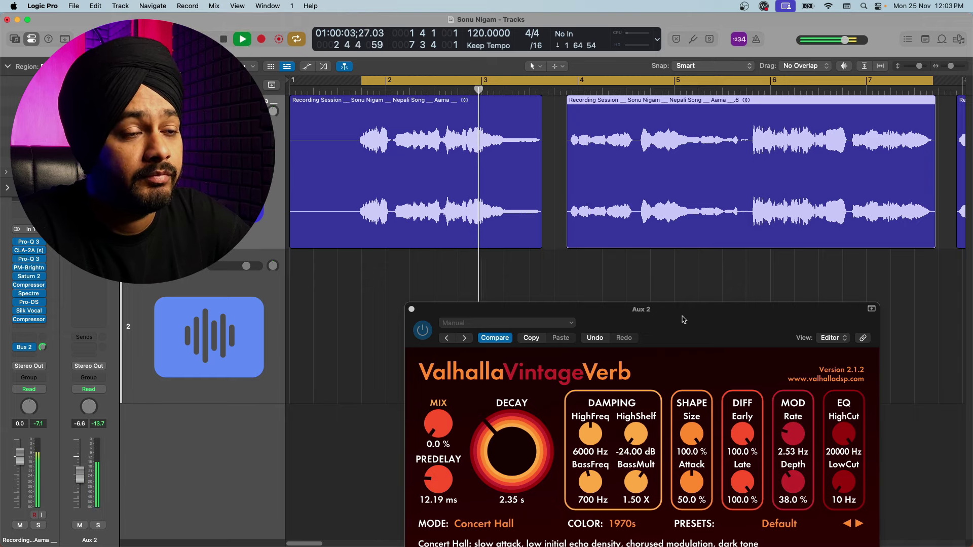
{"action": "key", "text": "space"}
Set the reverb mix to 49.8 % and play the vocal phrase to hear the half-wet signal.
{"action": "left_click_drag", "start_coordinate": [682, 326], "coordinate": [660, 177]}
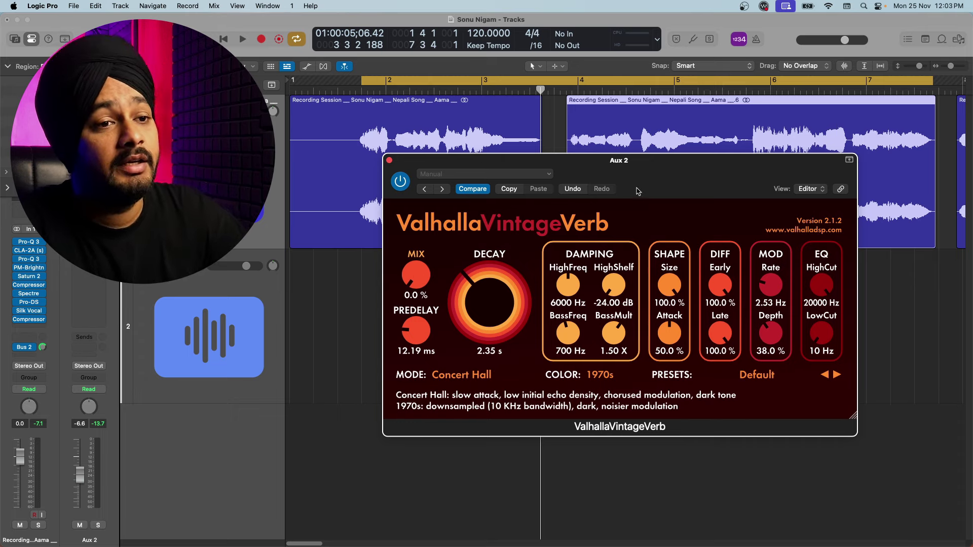
{"action": "left_click_drag", "start_coordinate": [415, 275], "coordinate": [415, 223]}
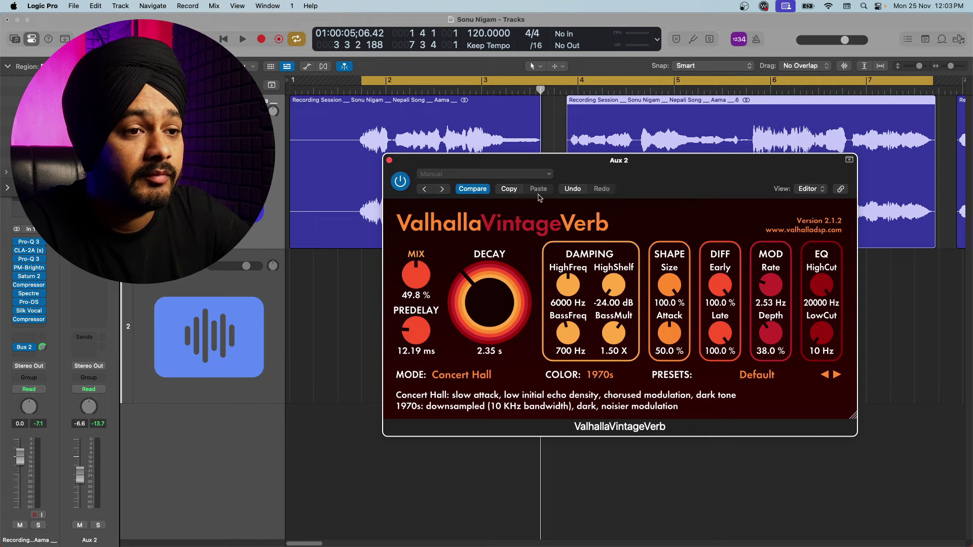
{"action": "left_click_drag", "start_coordinate": [650, 174], "coordinate": [680, 326]}
{"action": "left_click", "coordinate": [627, 272]}
{"action": "key", "text": "space"}
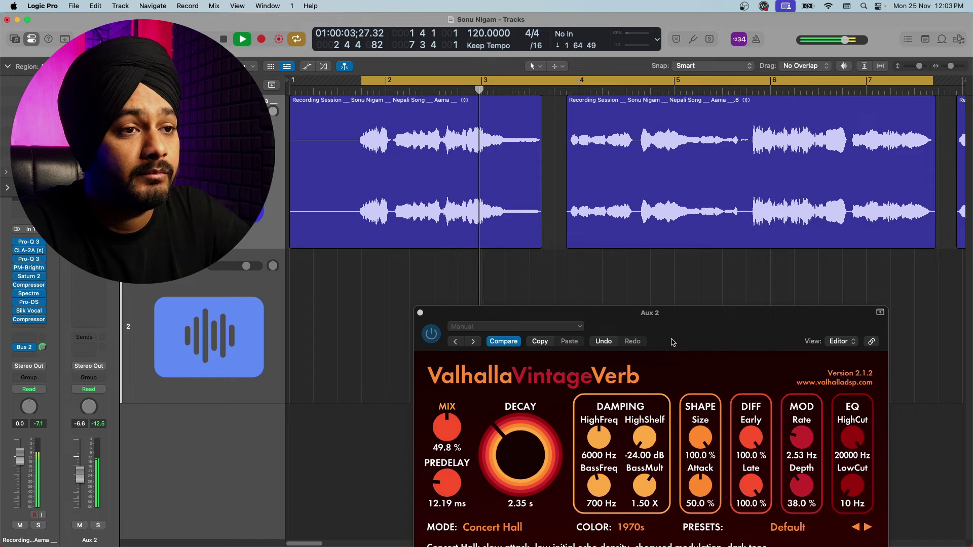
{"action": "key", "text": "space"}
Set the reverb's mix back to 100 % for use on the Aux 2 send.
{"action": "left_click_drag", "start_coordinate": [673, 342], "coordinate": [654, 177]}
{"action": "left_click_drag", "start_coordinate": [432, 304], "coordinate": [434, 256]}
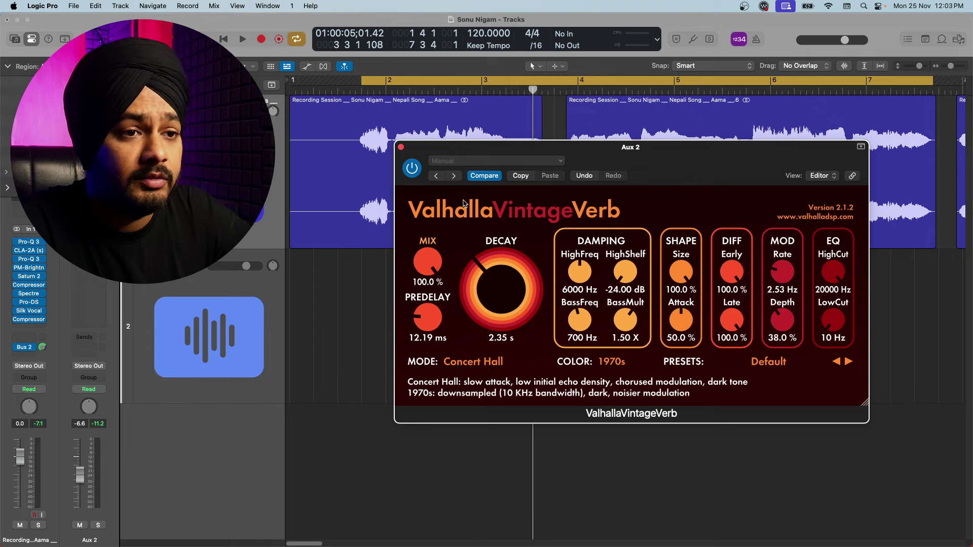
{"action": "left_click_drag", "start_coordinate": [631, 166], "coordinate": [645, 208]}
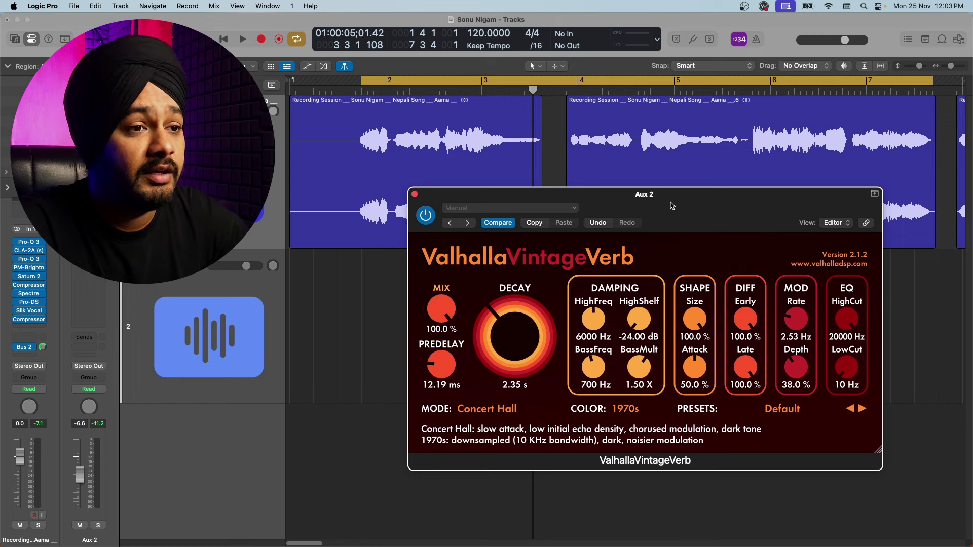
Set the reverb's predelay to 0.00 ms and play the vocal phrase.
{"action": "left_click_drag", "start_coordinate": [456, 384], "coordinate": [436, 493]}
{"action": "key", "text": "space"}
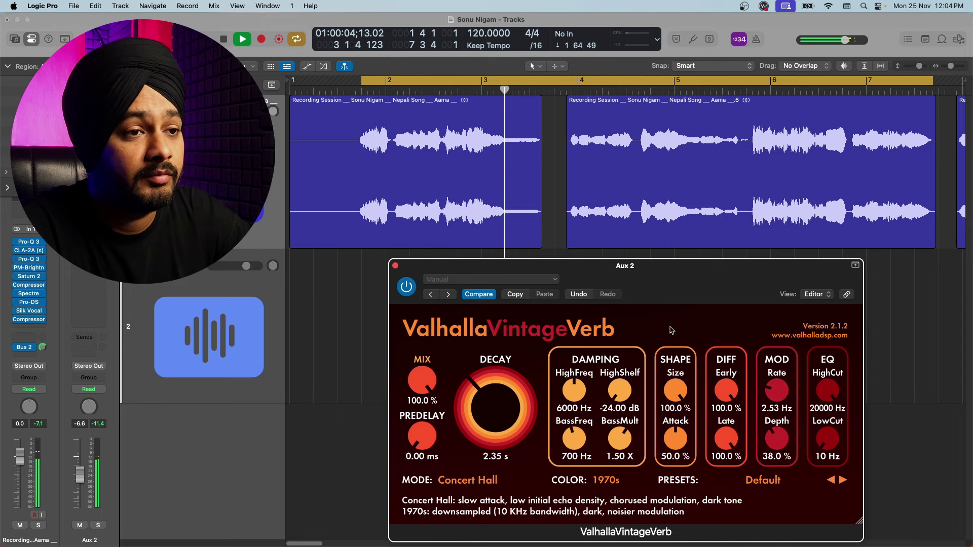
{"action": "key", "text": "space"}
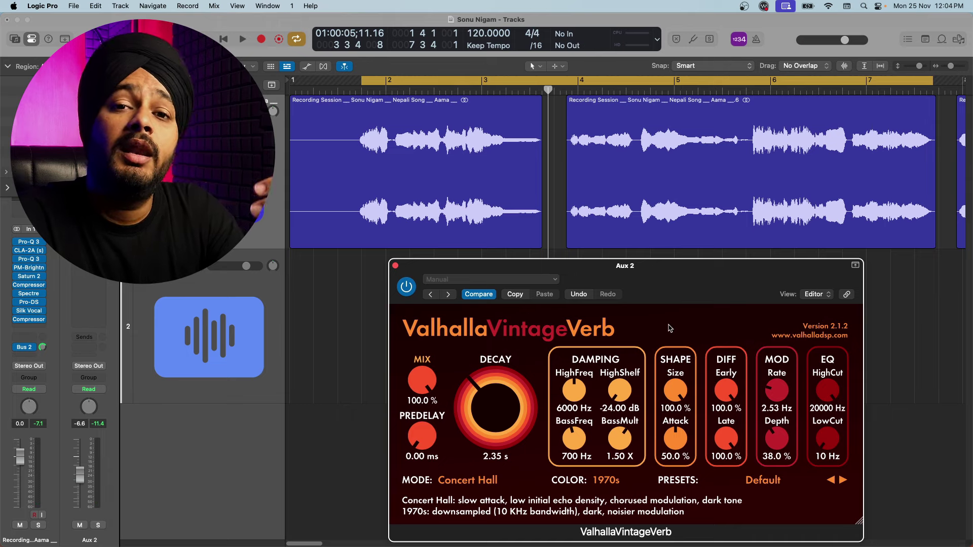
Set the predelay to 500.00 ms and play the vocal phrase twice to hear the delayed reverb onset.
{"action": "left_click_drag", "start_coordinate": [654, 297], "coordinate": [658, 146]}
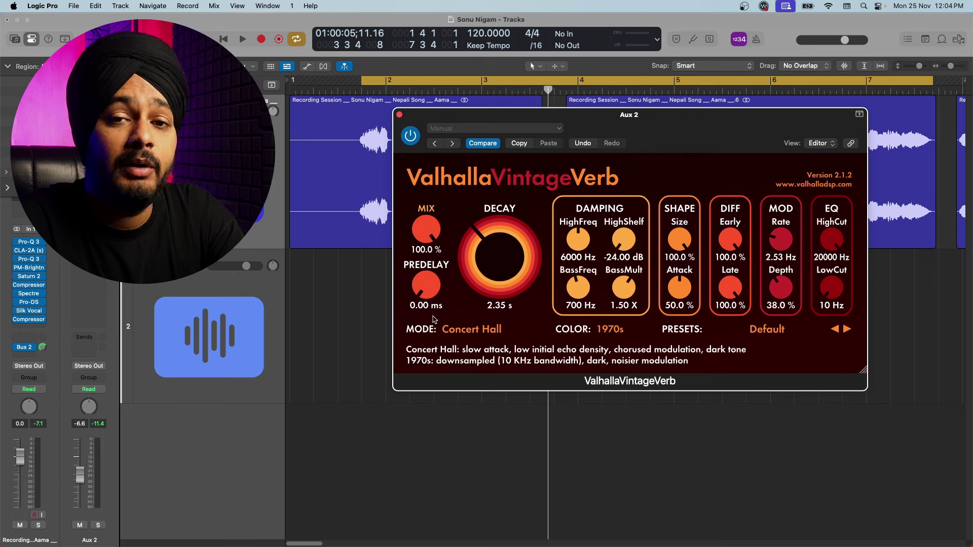
{"action": "left_click_drag", "start_coordinate": [426, 286], "coordinate": [445, 22]}
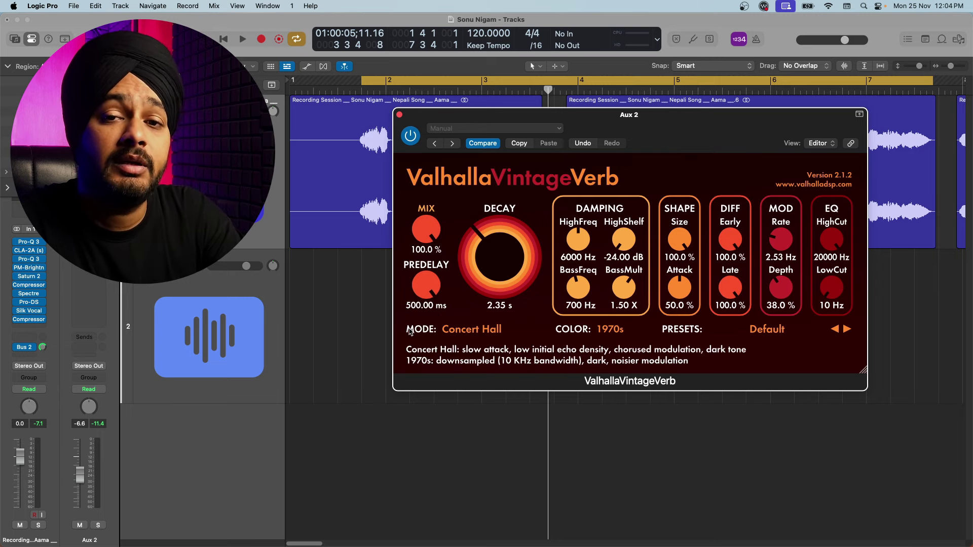
{"action": "left_click_drag", "start_coordinate": [639, 130], "coordinate": [609, 269]}
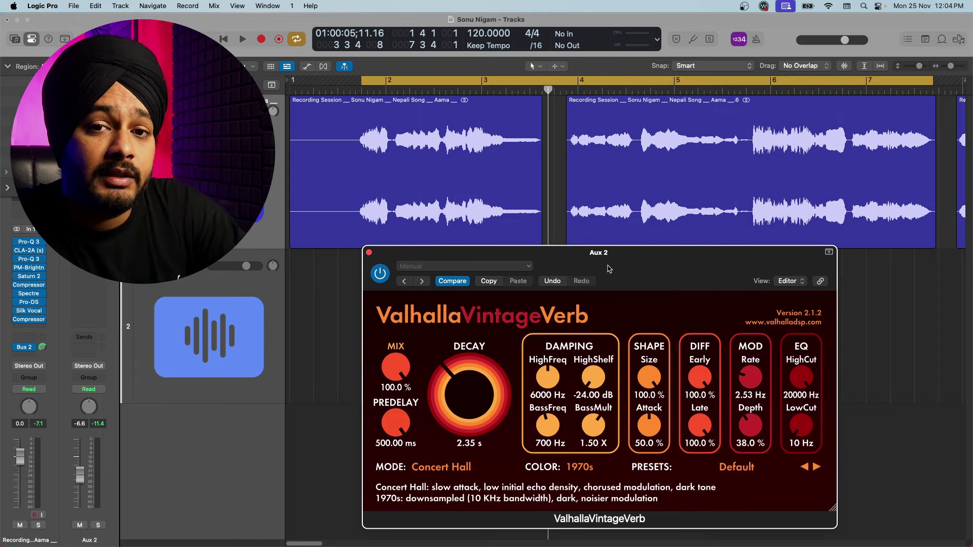
{"action": "key", "text": "space"}
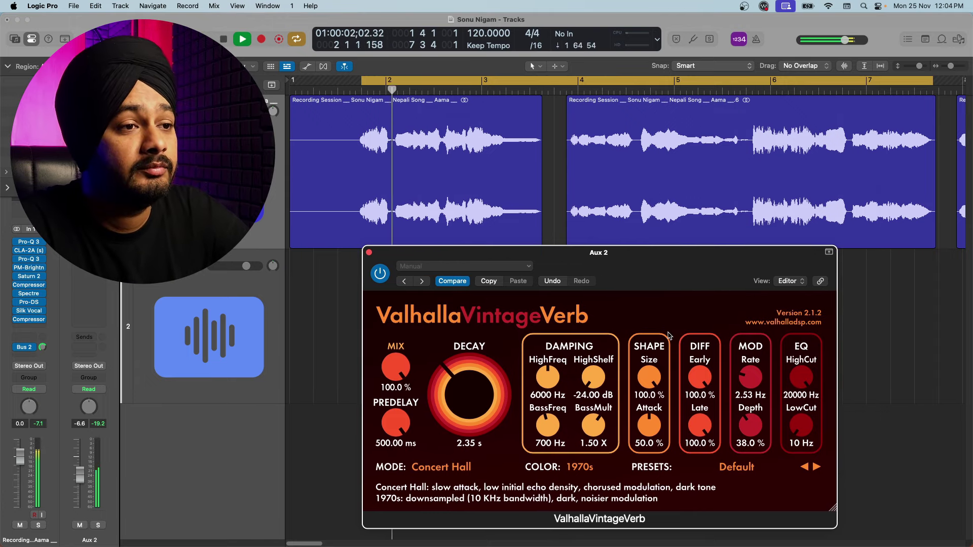
{"action": "key", "text": "space"}
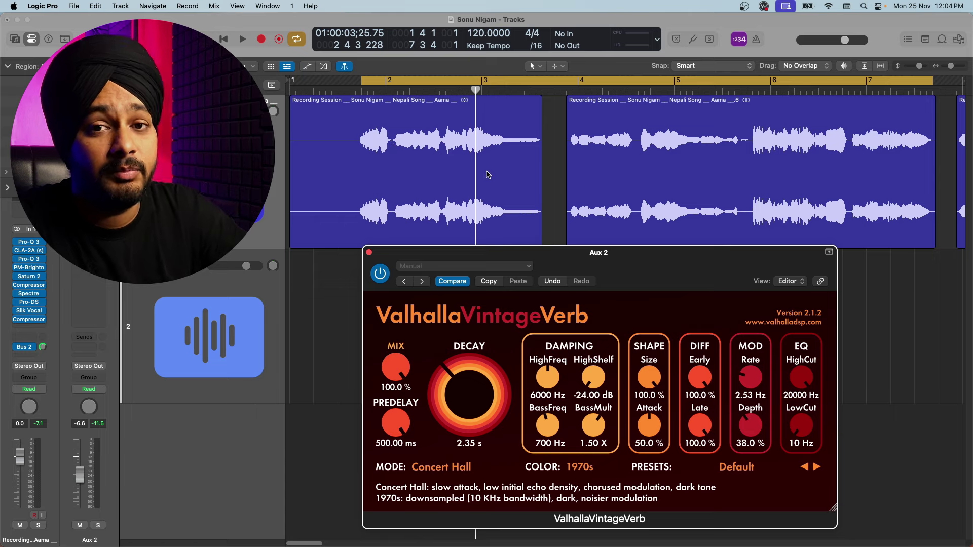
{"action": "key", "text": "space"}
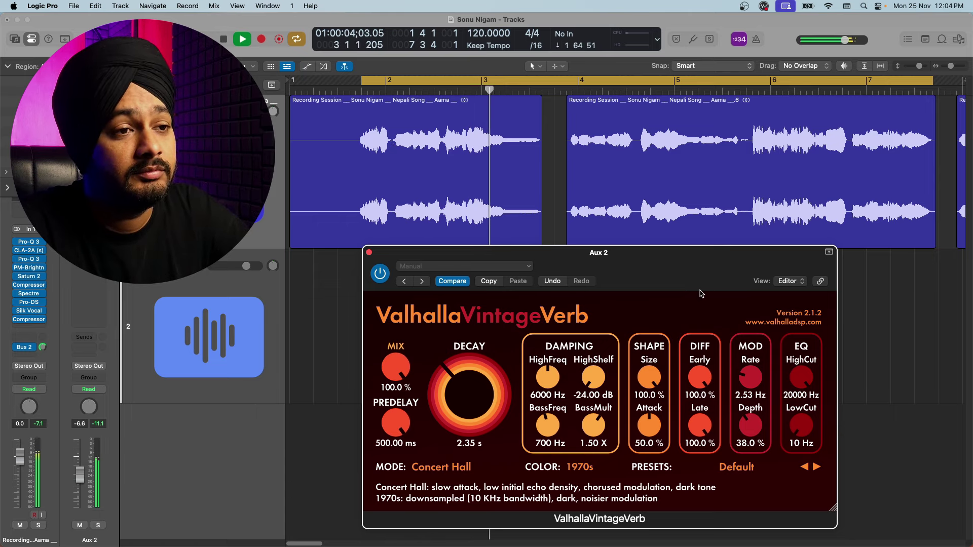
{"action": "key", "text": "space"}
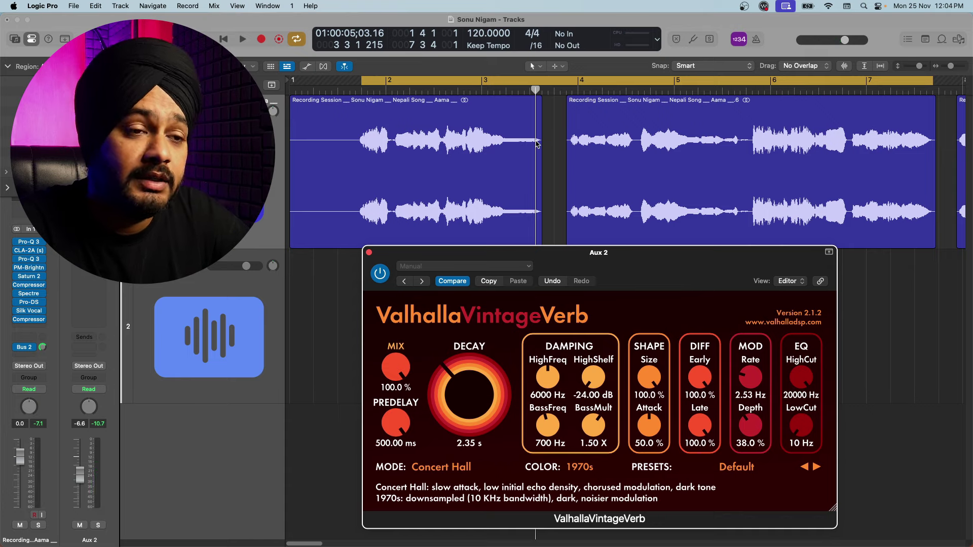
Reduce the reverb's predelay to 21.71 ms and fine-tune it to 17.84 ms.
{"action": "left_click_drag", "start_coordinate": [642, 249], "coordinate": [630, 88]}
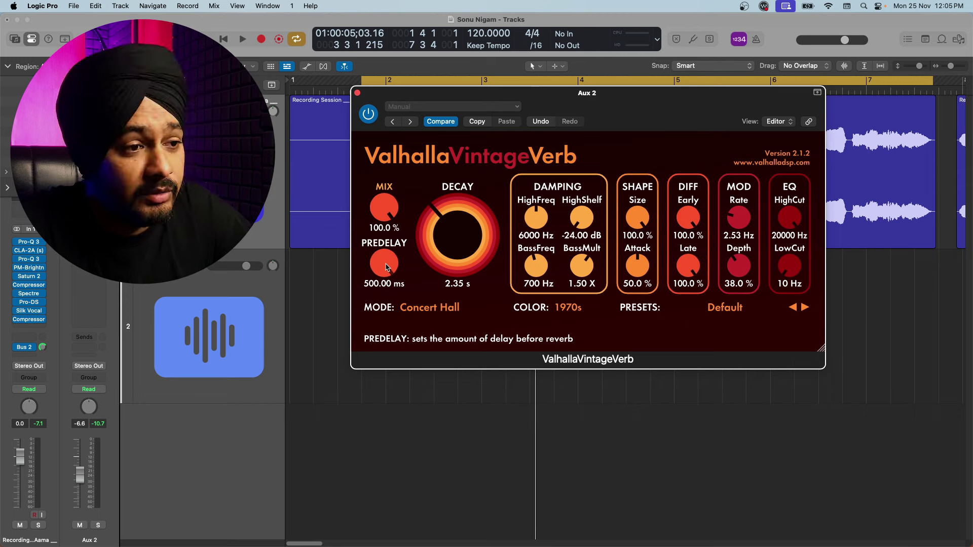
{"action": "left_click_drag", "start_coordinate": [387, 267], "coordinate": [391, 361]}
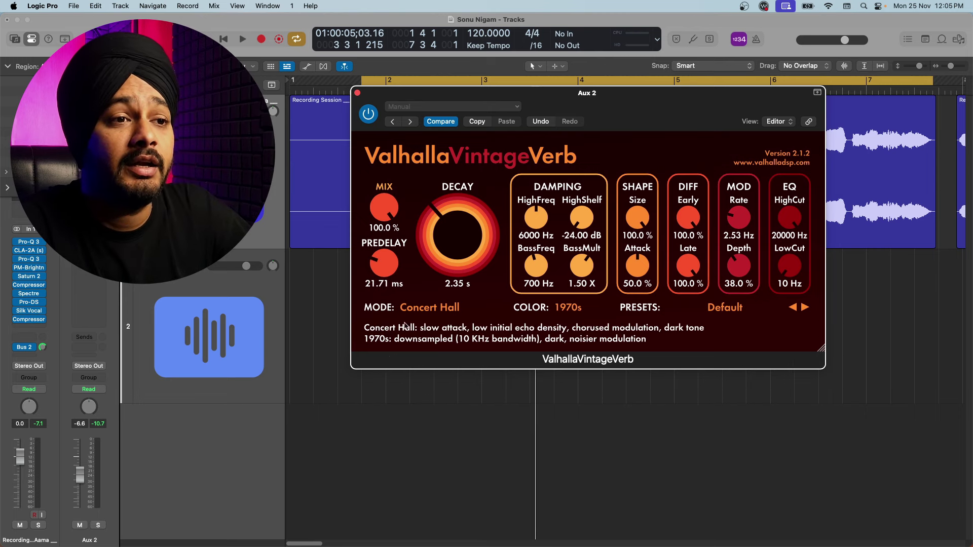
{"action": "left_click_drag", "start_coordinate": [595, 108], "coordinate": [590, 165]}
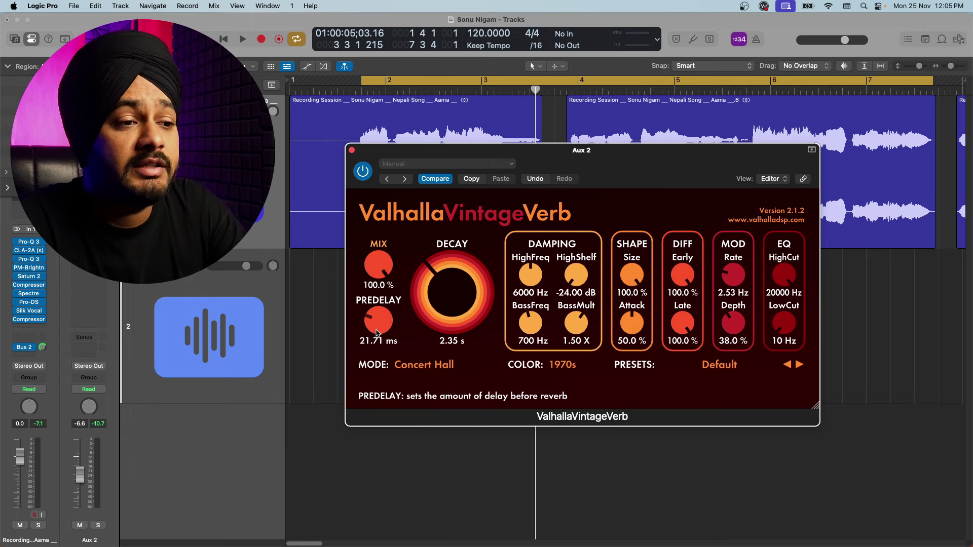
{"action": "left_click_drag", "start_coordinate": [378, 331], "coordinate": [376, 336]}
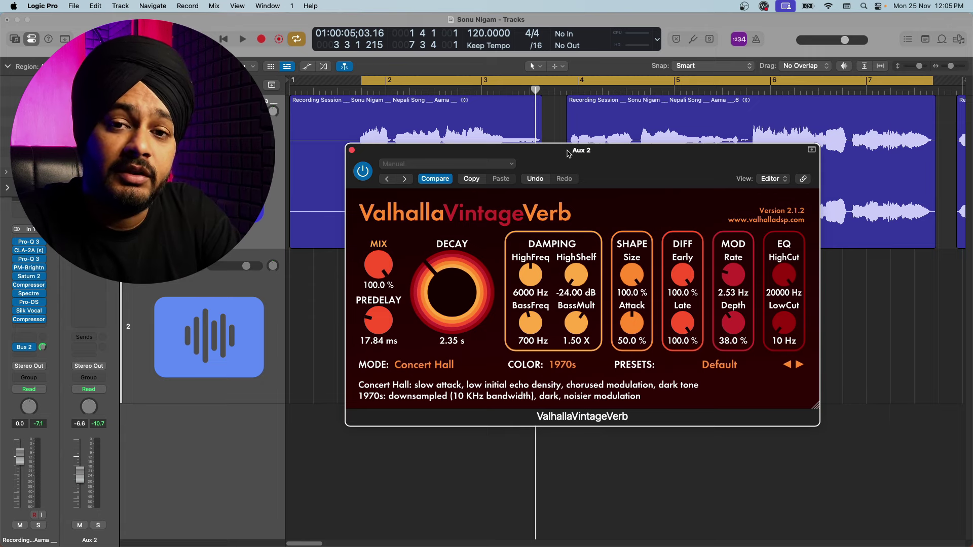
Set the reverb's decay time to 0.20 s and play the vocal phrase.
{"action": "left_click_drag", "start_coordinate": [568, 152], "coordinate": [566, 162]}
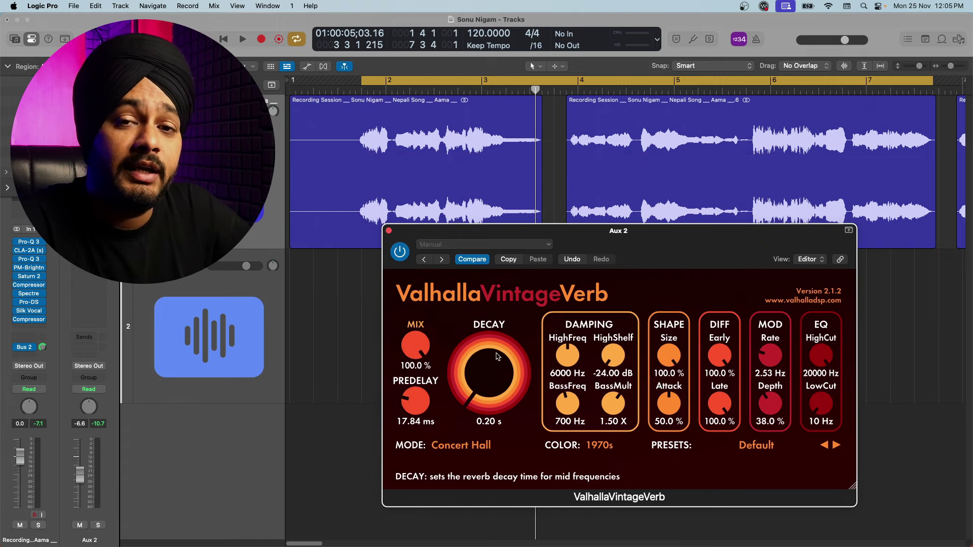
{"action": "key", "text": "space"}
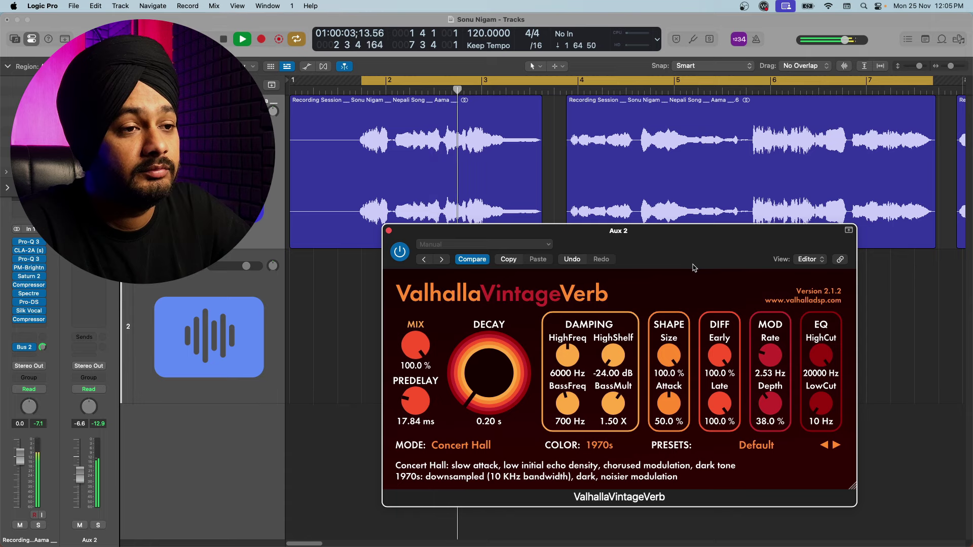
{"action": "key", "text": "space"}
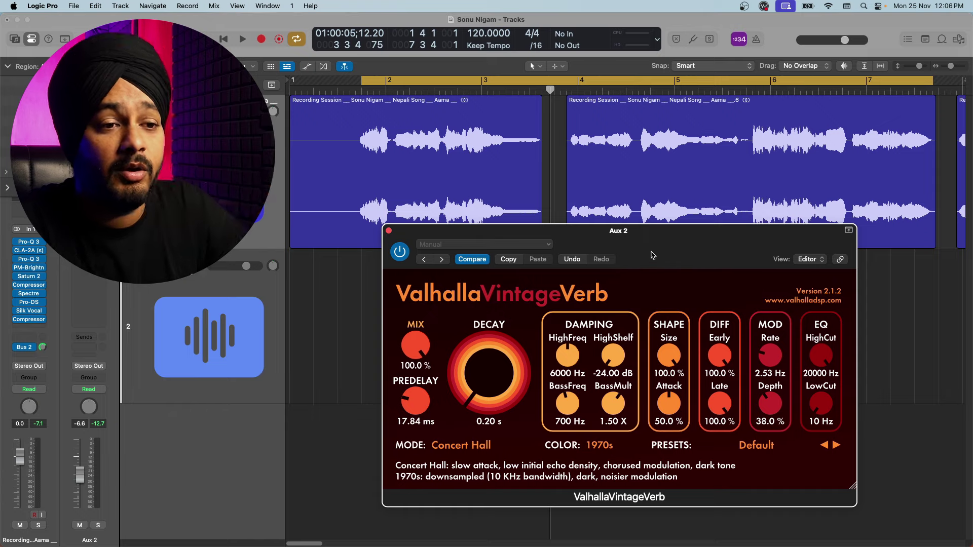
Set the decay time to 70.00 s and play the vocal phrase to hear the extremely long tail.
{"action": "left_click_drag", "start_coordinate": [658, 251], "coordinate": [623, 166]}
{"action": "left_click_drag", "start_coordinate": [457, 307], "coordinate": [478, 320]}
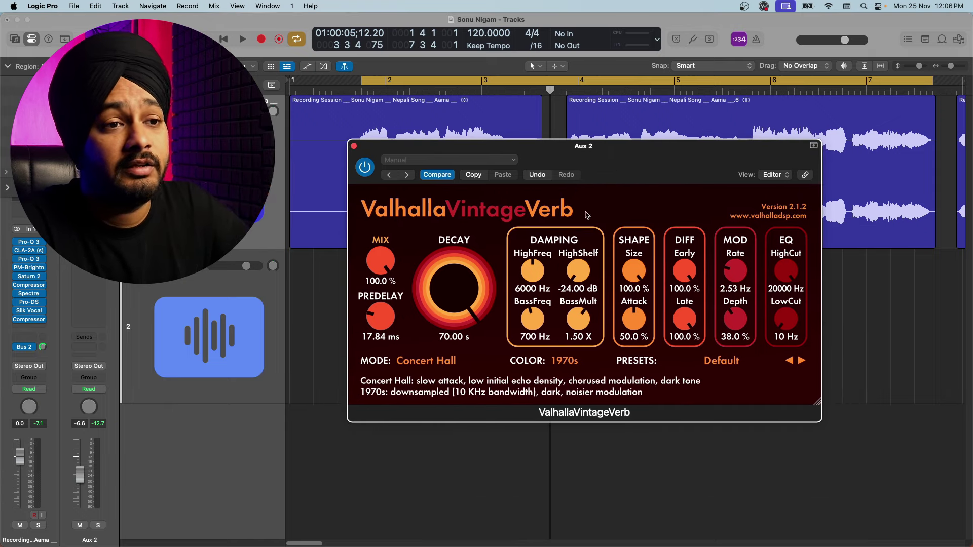
{"action": "left_click_drag", "start_coordinate": [614, 180], "coordinate": [566, 286]}
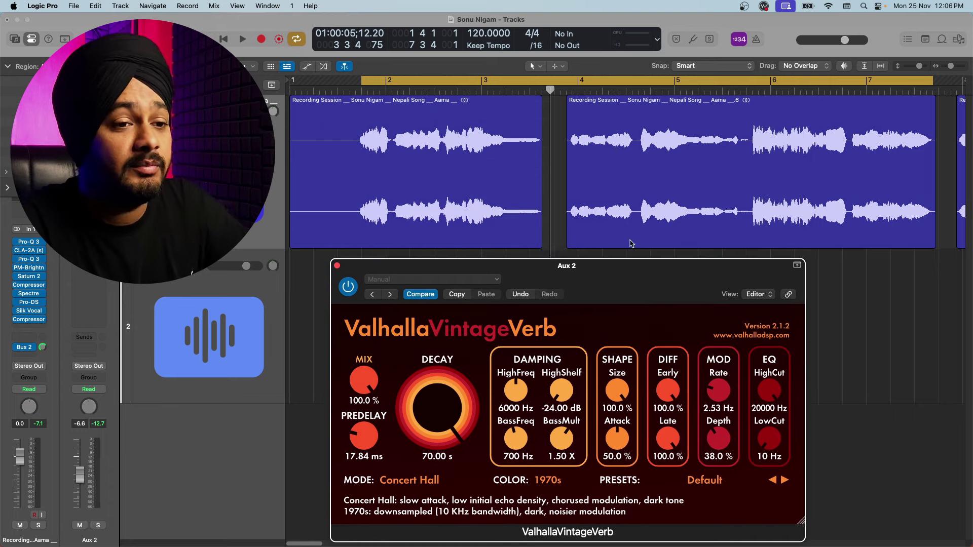
{"action": "key", "text": "space"}
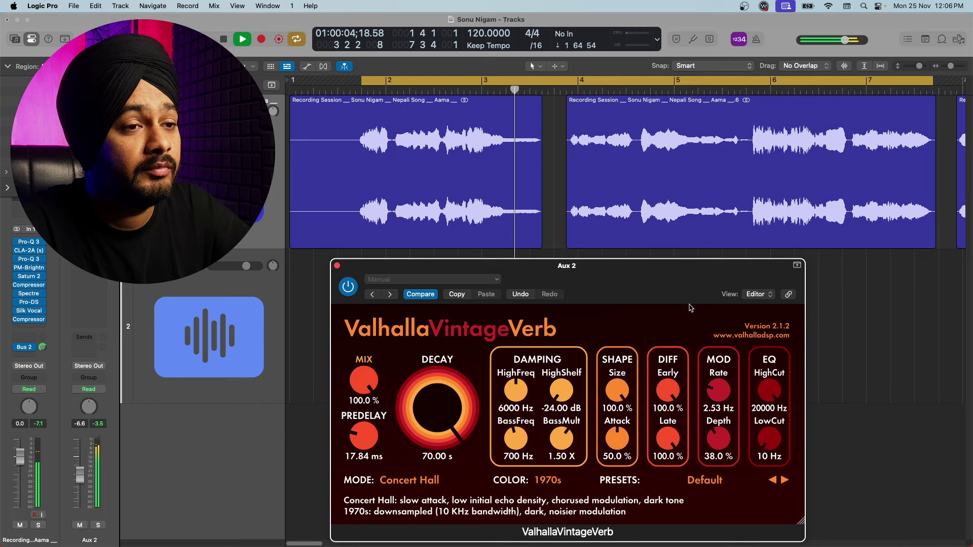
{"action": "key", "text": "space"}
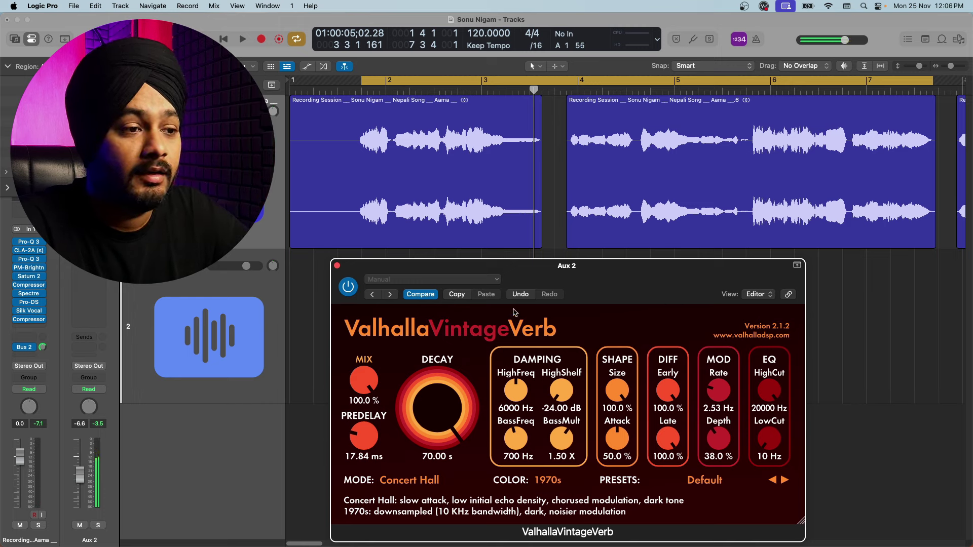
Bypass the reverb plug-in to cut off its long tail, and set the decay time to 1.67 s.
{"action": "left_click", "coordinate": [349, 287]}
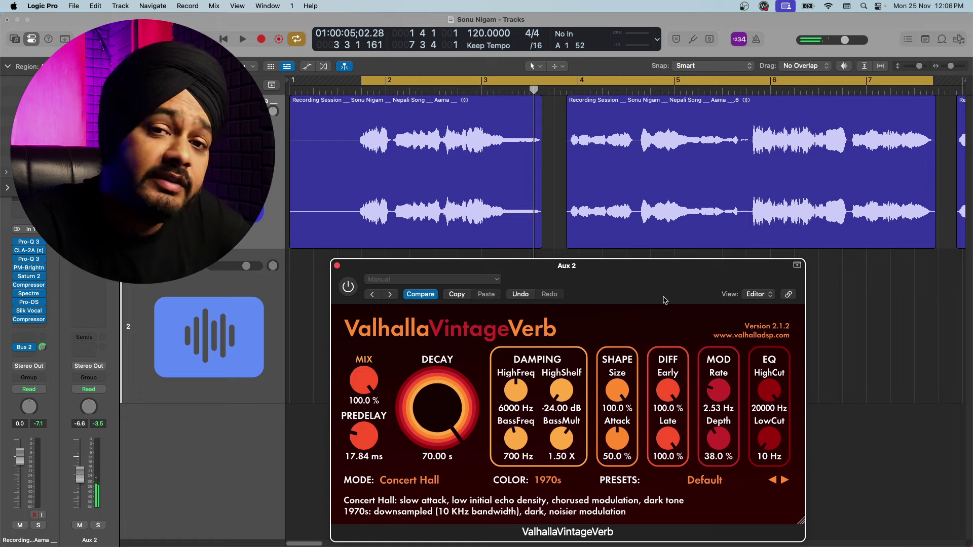
{"action": "left_click_drag", "start_coordinate": [663, 301], "coordinate": [665, 189]}
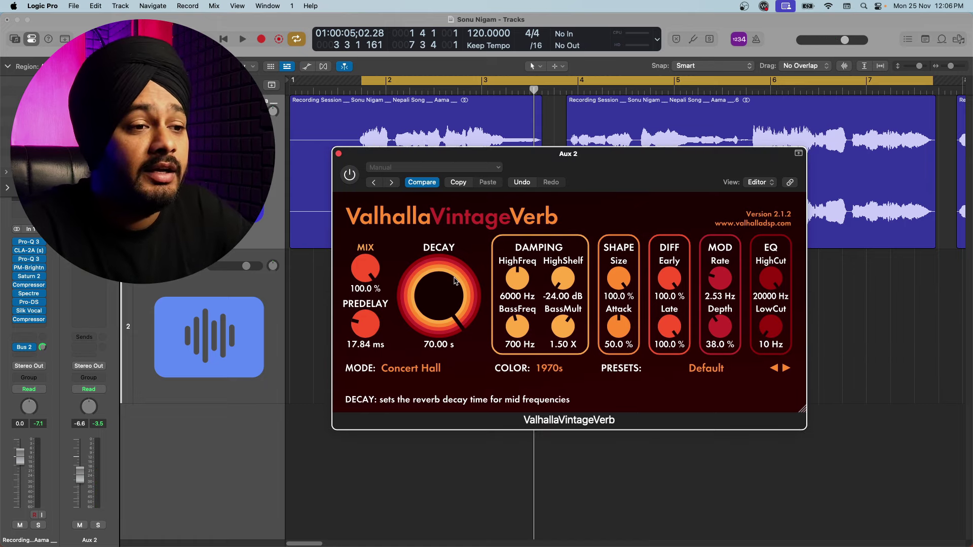
{"action": "left_click_drag", "start_coordinate": [455, 281], "coordinate": [453, 359]}
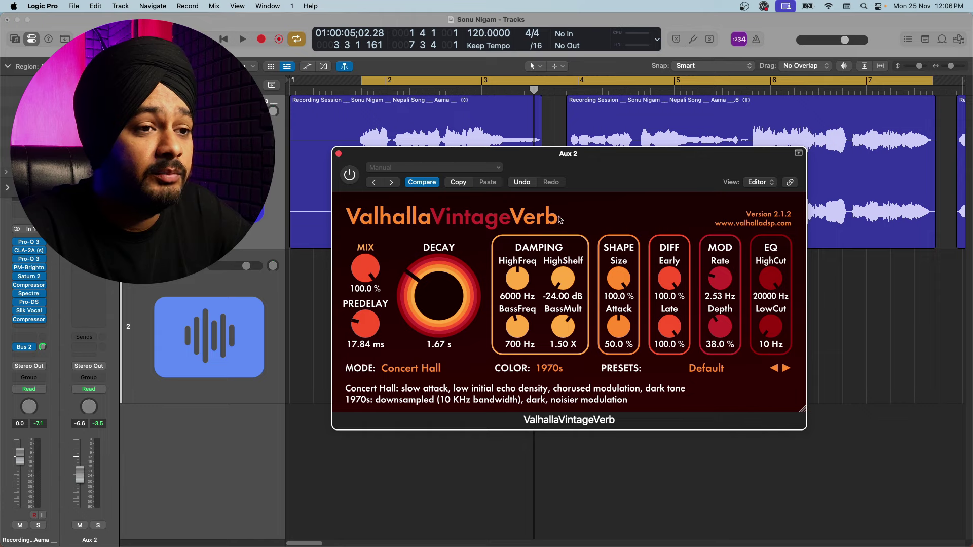
{"action": "left_click_drag", "start_coordinate": [610, 188], "coordinate": [622, 391]}
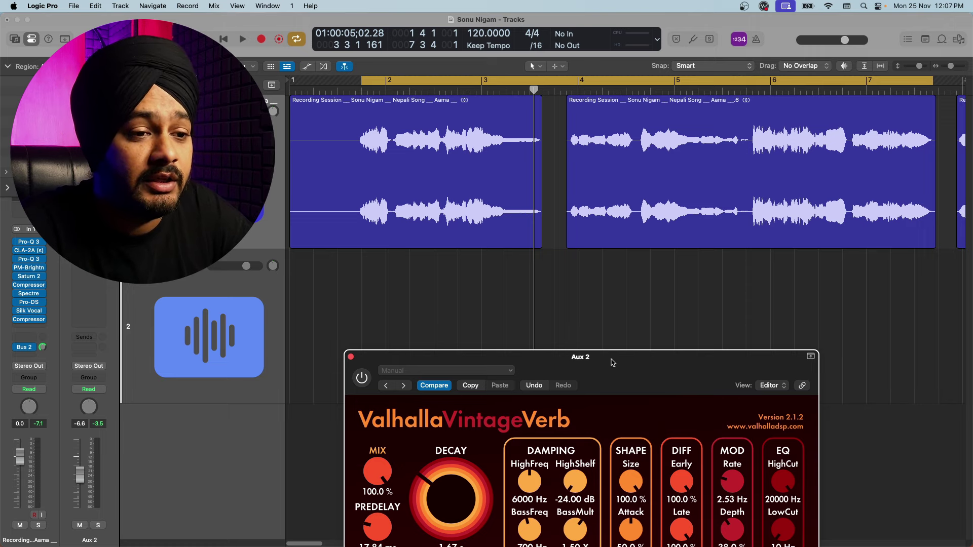
Switch the reverb back on and play the vocal with the predelay at 12.90 ms and the decay at 2.65 s.
{"action": "left_click_drag", "start_coordinate": [611, 359], "coordinate": [665, 252]}
{"action": "key", "text": "space"}
{"action": "left_click", "coordinate": [412, 268]}
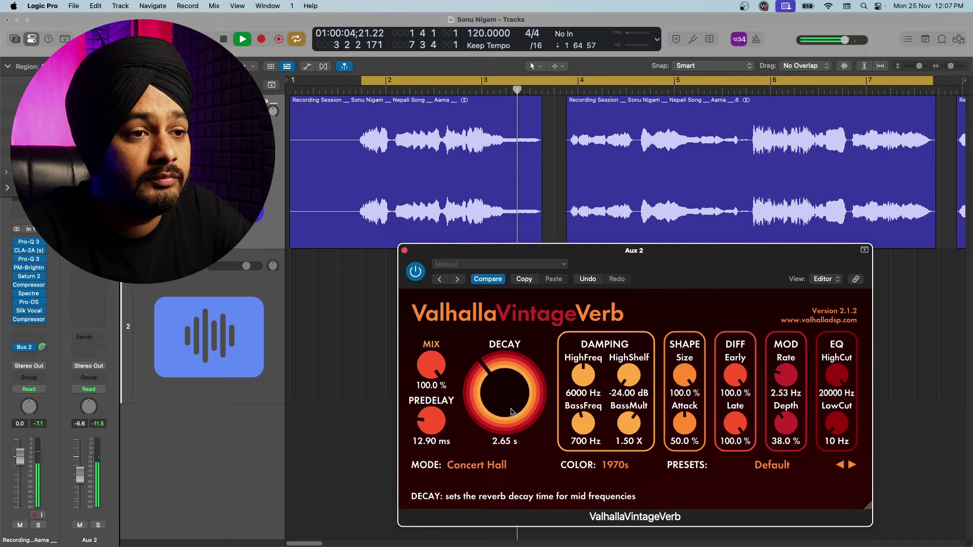
{"action": "key", "text": "space"}
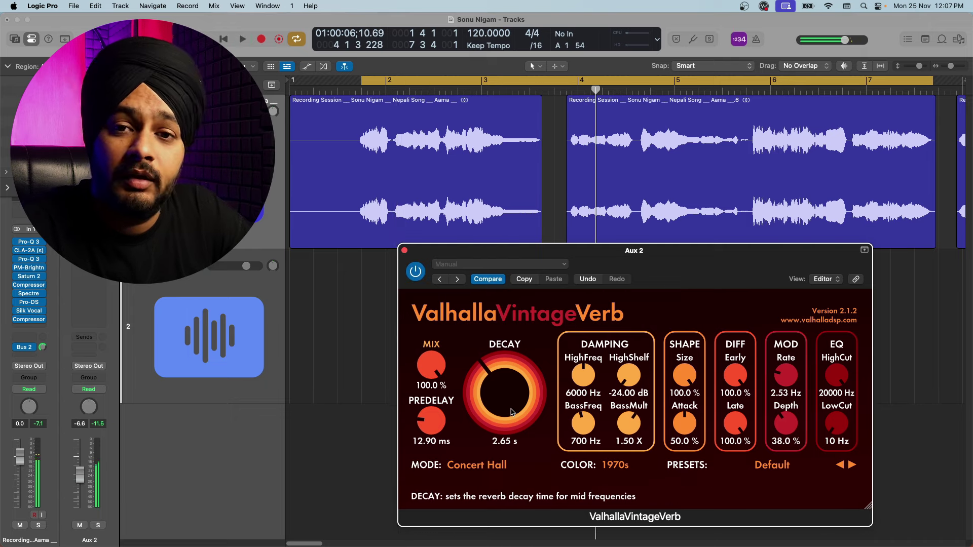
Raise the decay time to 7.05 s and play the vocal phrase with the longer tail.
{"action": "left_click_drag", "start_coordinate": [511, 411], "coordinate": [506, 395]}
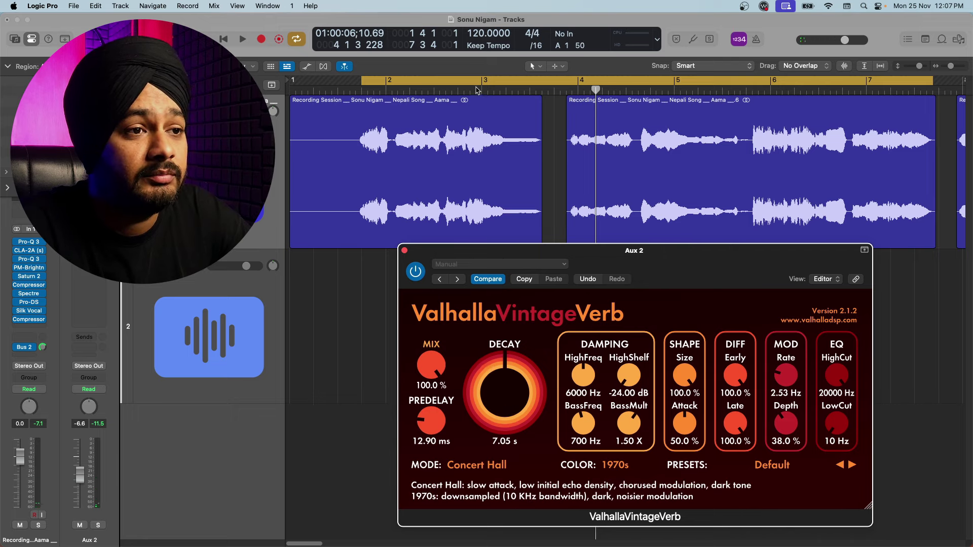
{"action": "key", "text": "space"}
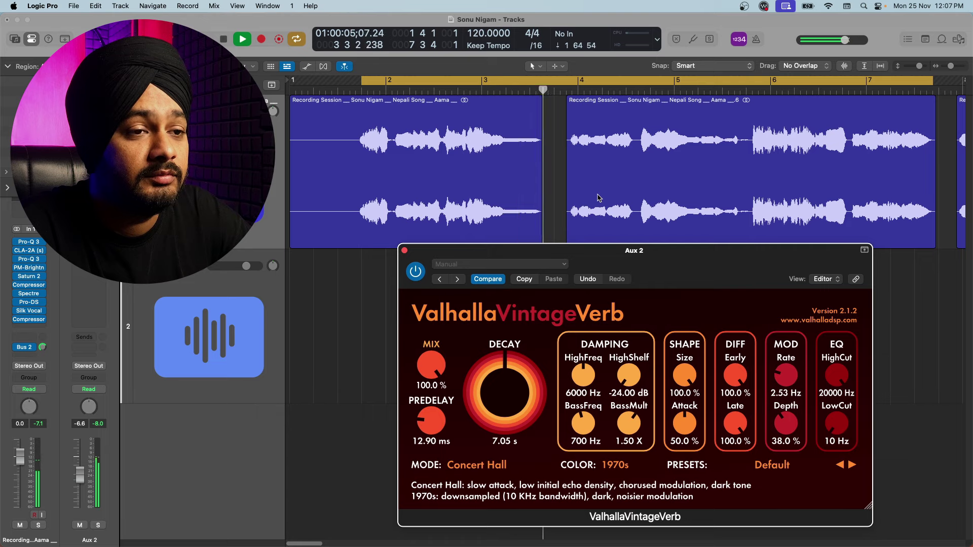
Stop playback, set the Aux 2 reverb's decay to 2.17 s and close its plug-in window.
{"action": "key", "text": "space"}
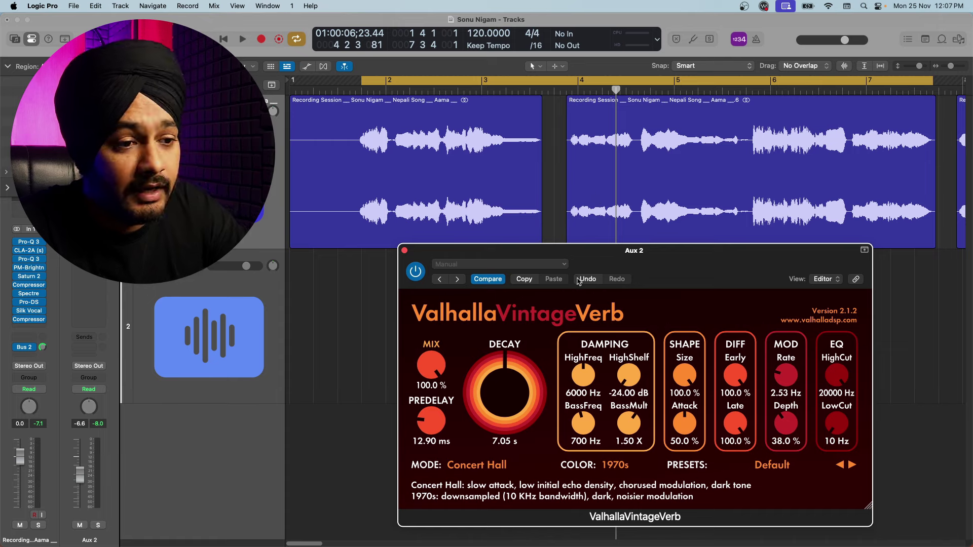
{"action": "left_click_drag", "start_coordinate": [503, 385], "coordinate": [505, 424]}
{"action": "left_click_drag", "start_coordinate": [678, 283], "coordinate": [678, 330]}
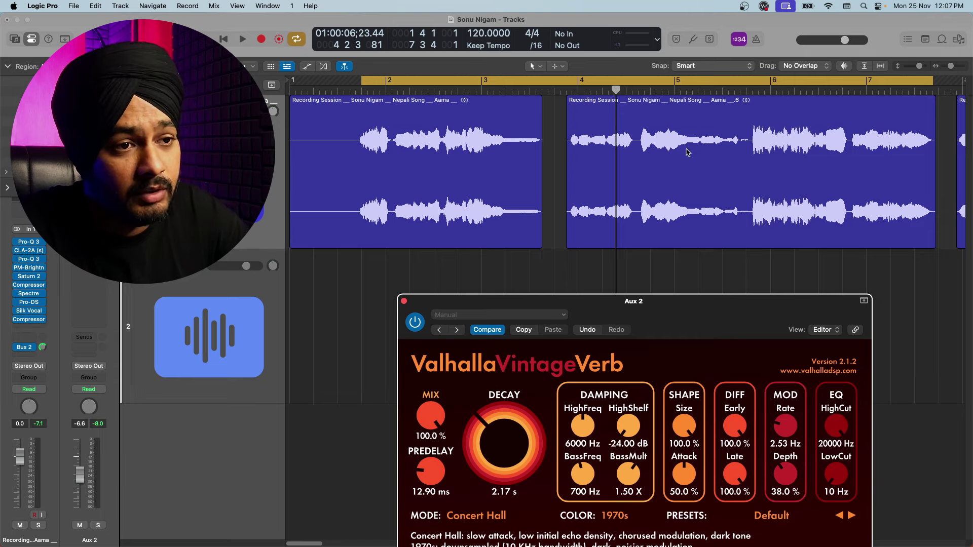
{"action": "left_click_drag", "start_coordinate": [705, 310], "coordinate": [701, 274]}
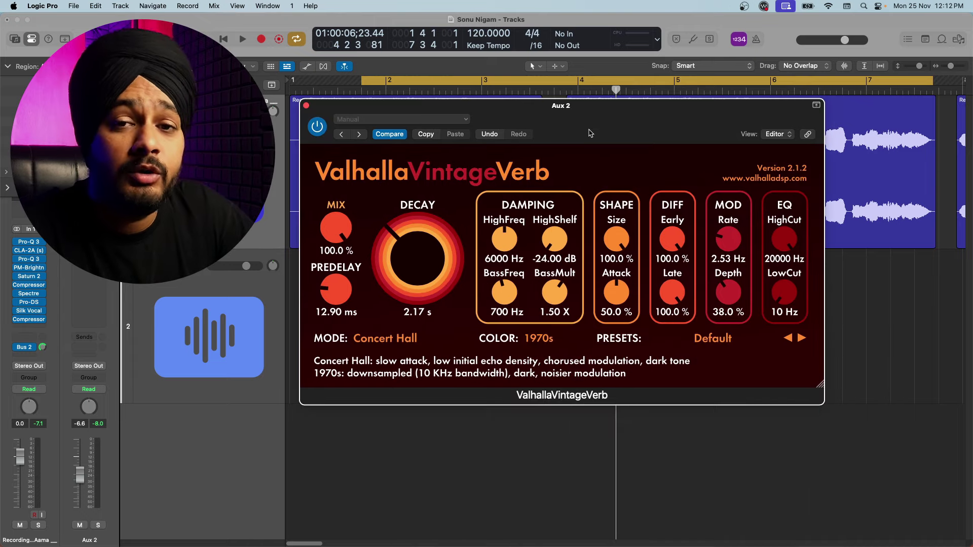
{"action": "left_click", "coordinate": [306, 106]}
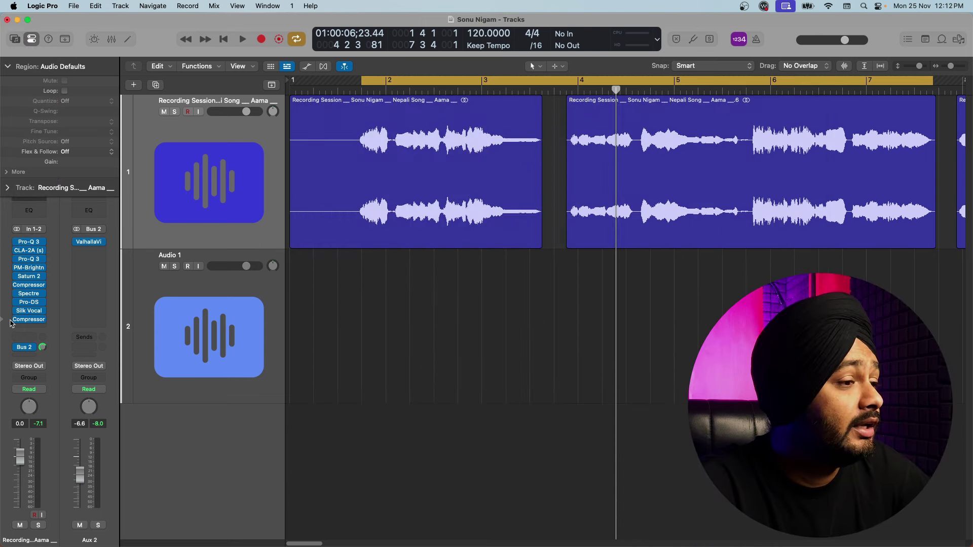
Insert ValhallaVintageVerb directly on the vocal channel after the last Compressor and try a mix of 49.9 %.
{"action": "left_click", "coordinate": [40, 329]}
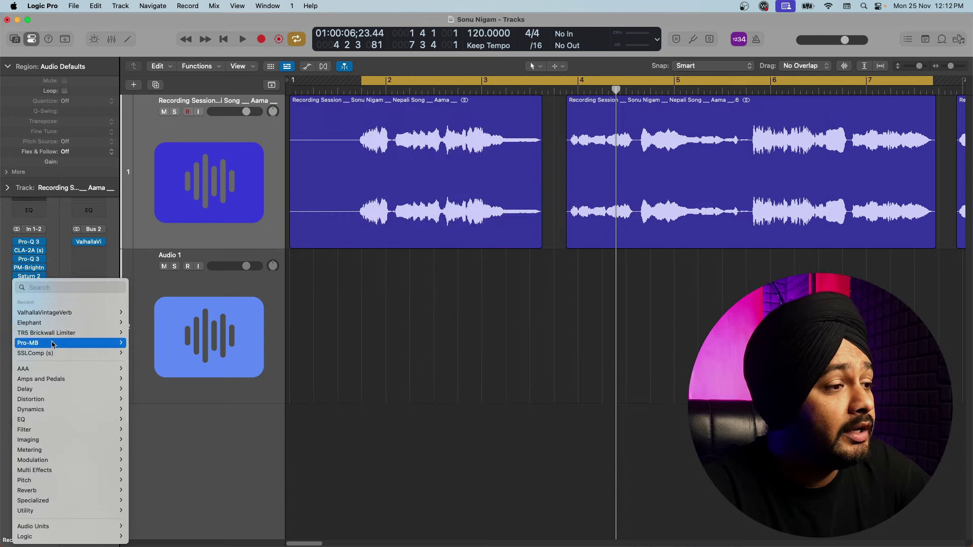
{"action": "mouse_move", "coordinate": [53, 313]}
{"action": "left_click", "coordinate": [141, 313]}
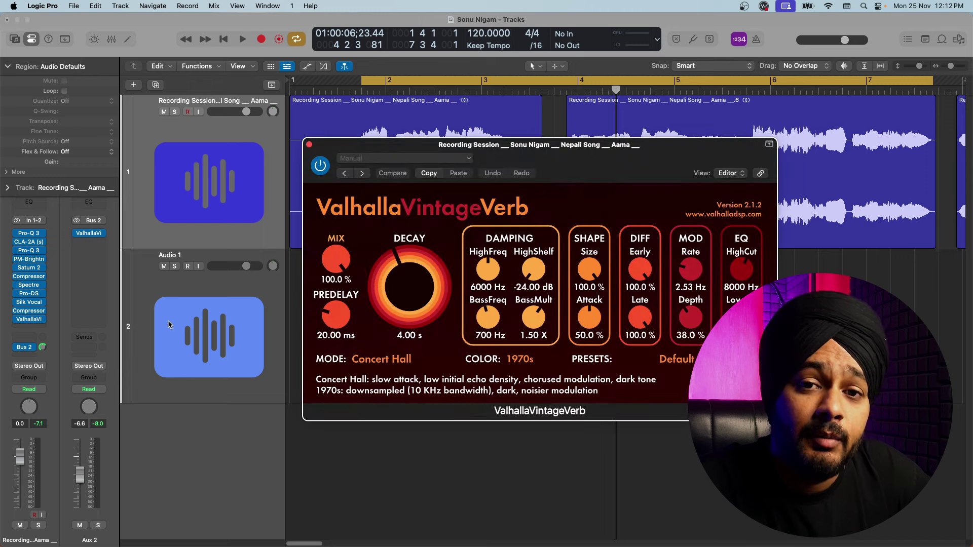
{"action": "left_click_drag", "start_coordinate": [608, 163], "coordinate": [606, 129]}
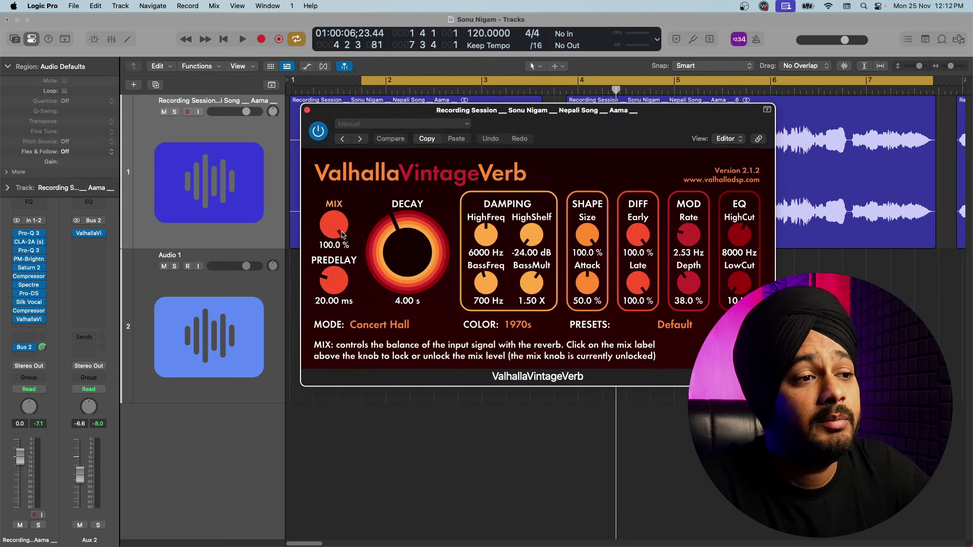
{"action": "left_click_drag", "start_coordinate": [332, 228], "coordinate": [321, 290]}
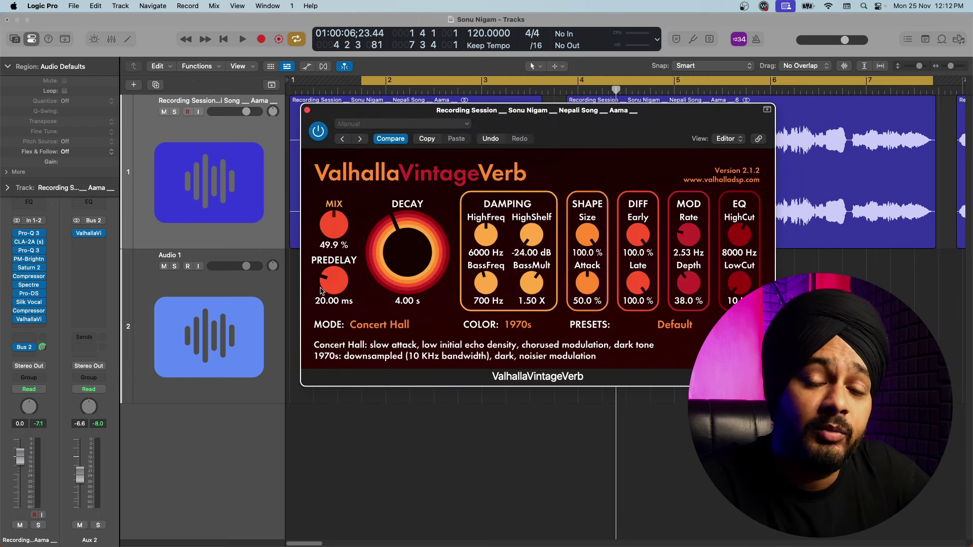
Undo the mix change and remove ValhallaVintageVerb from the vocal channel.
{"action": "key", "text": "super+z"}
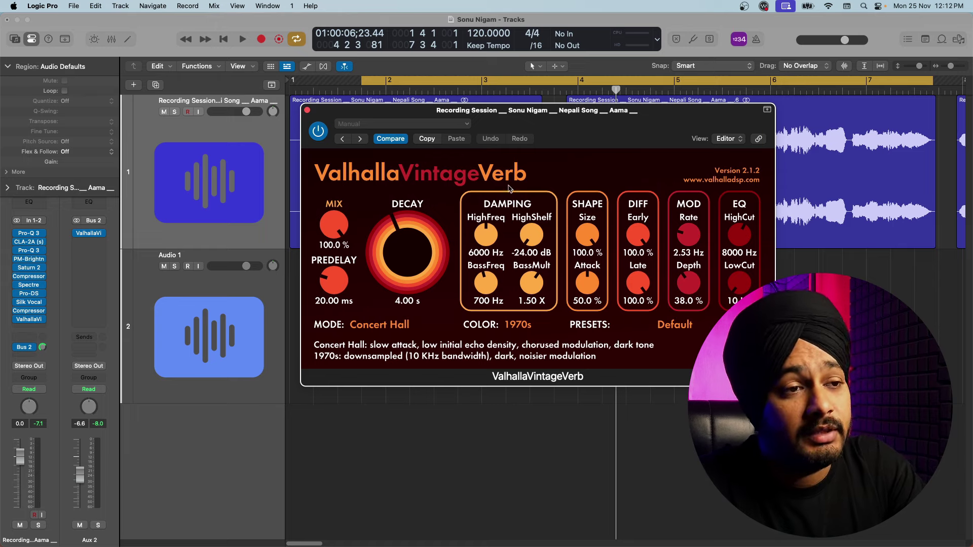
{"action": "left_click_drag", "start_coordinate": [588, 139], "coordinate": [616, 182]}
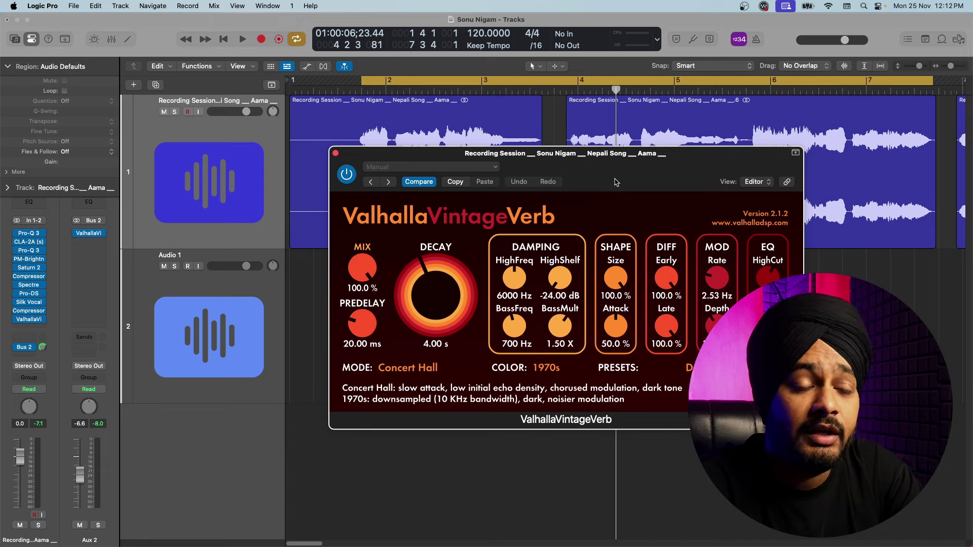
{"action": "left_click", "coordinate": [335, 153]}
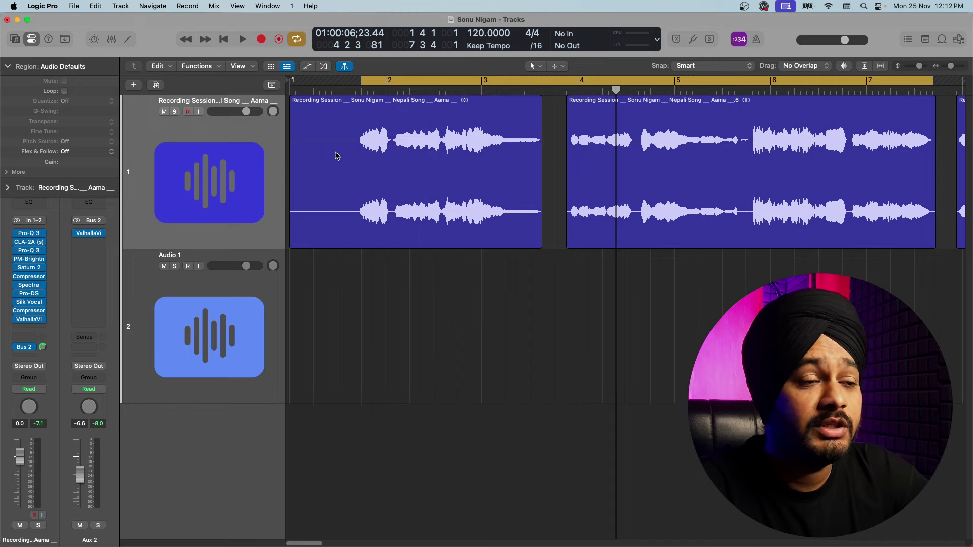
{"action": "left_click", "coordinate": [43, 320]}
{"action": "left_click", "coordinate": [71, 288]}
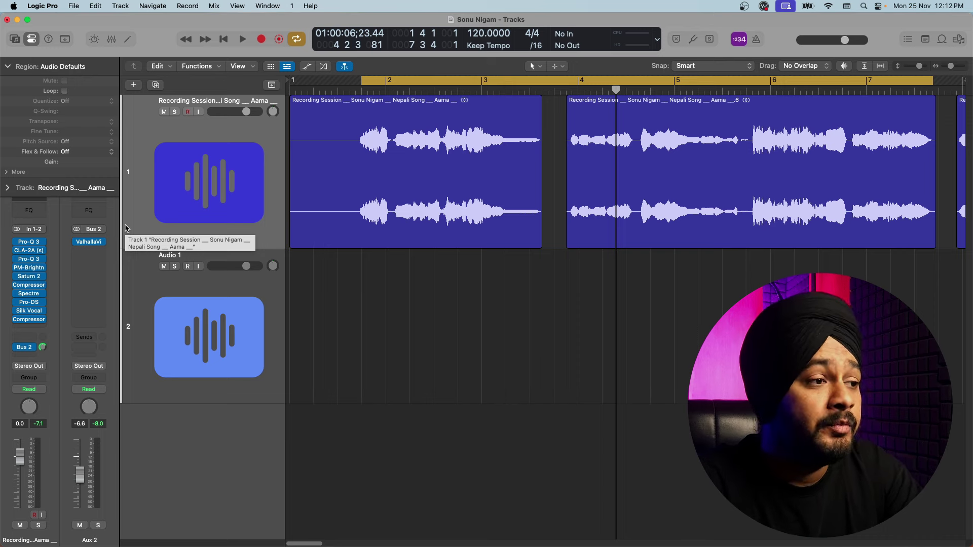
Try a Channel EQ after the reverb on Aux 2, and close both plug-in windows.
{"action": "left_click", "coordinate": [89, 242]}
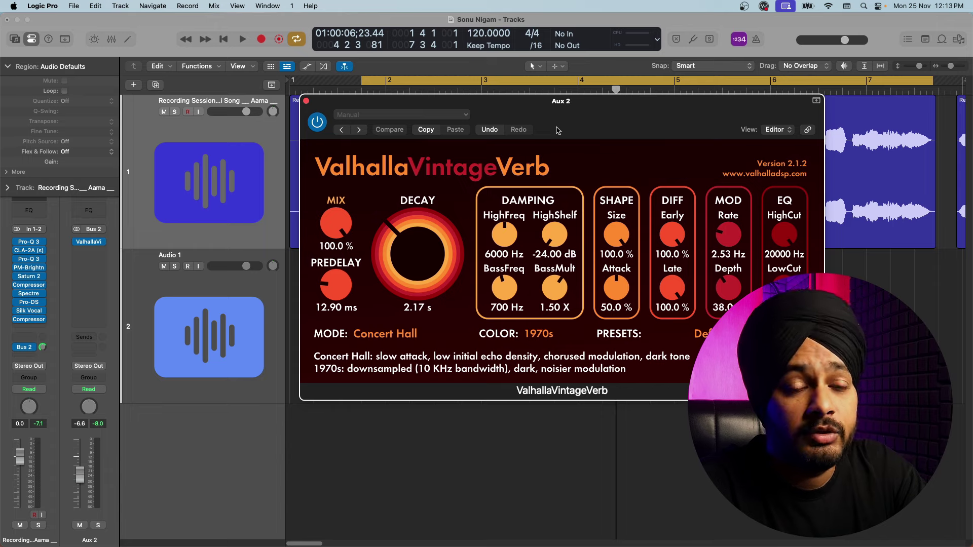
{"action": "left_click", "coordinate": [90, 212]}
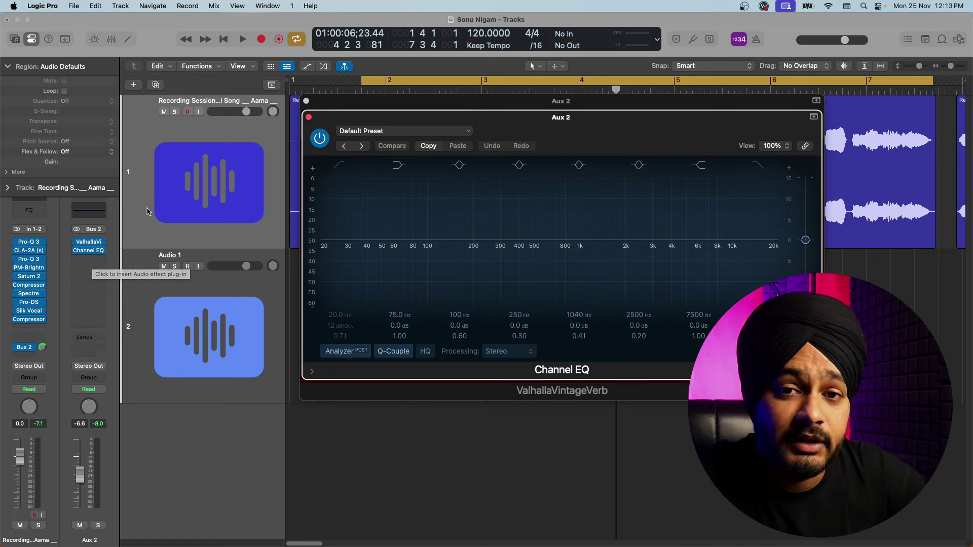
{"action": "left_click", "coordinate": [308, 118]}
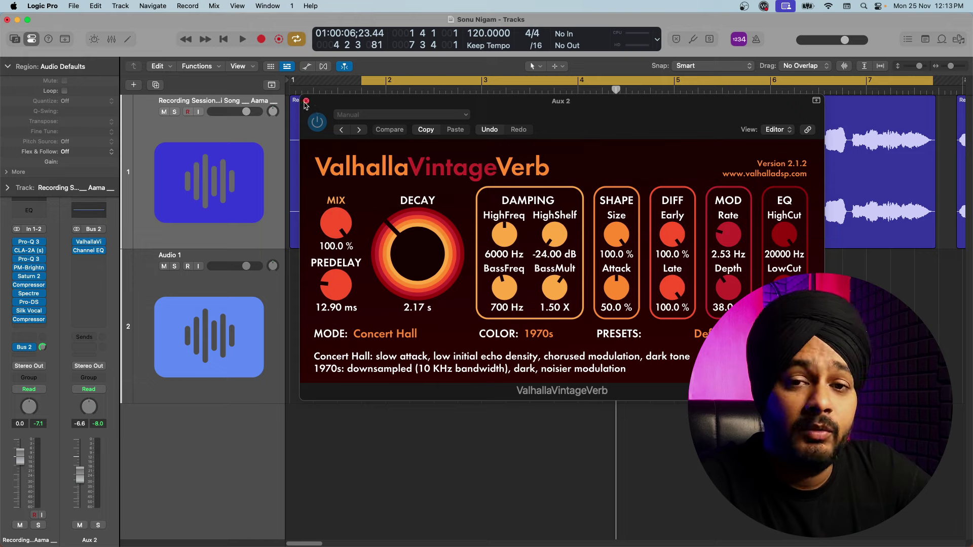
{"action": "left_click", "coordinate": [306, 101]}
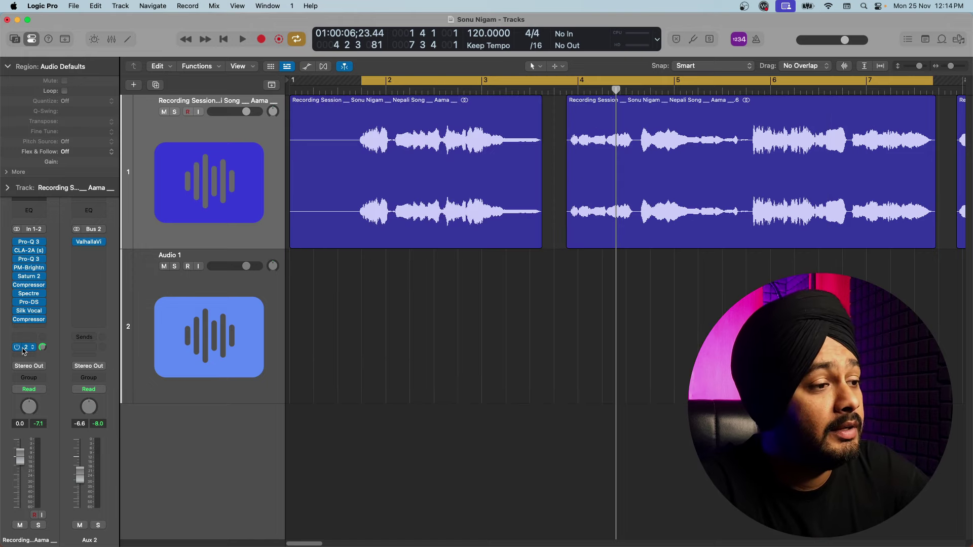
Open the Aux 2 reverb and play the vocal phrase to hear the reverb without EQ.
{"action": "left_click", "coordinate": [90, 243]}
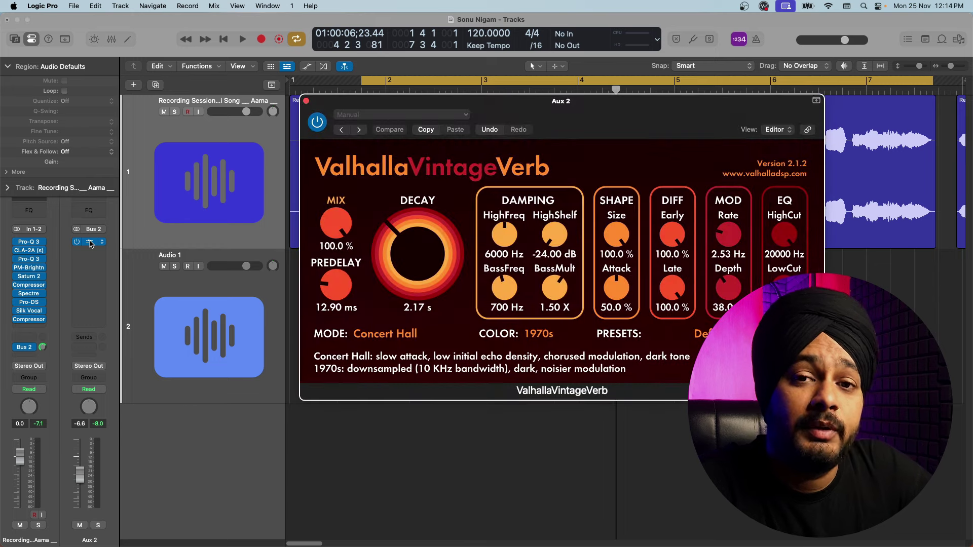
{"action": "left_click_drag", "start_coordinate": [596, 107], "coordinate": [620, 110]}
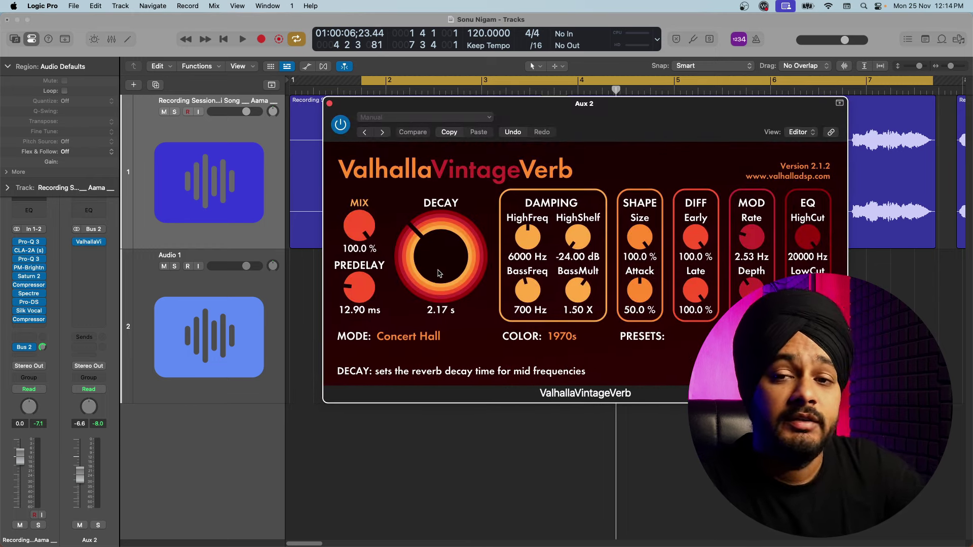
{"action": "key", "text": "space"}
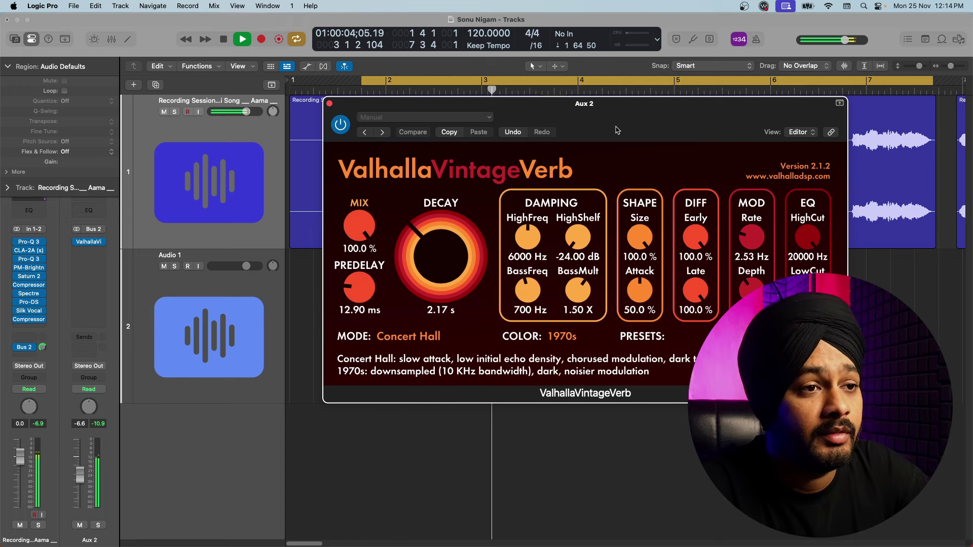
{"action": "key", "text": "space"}
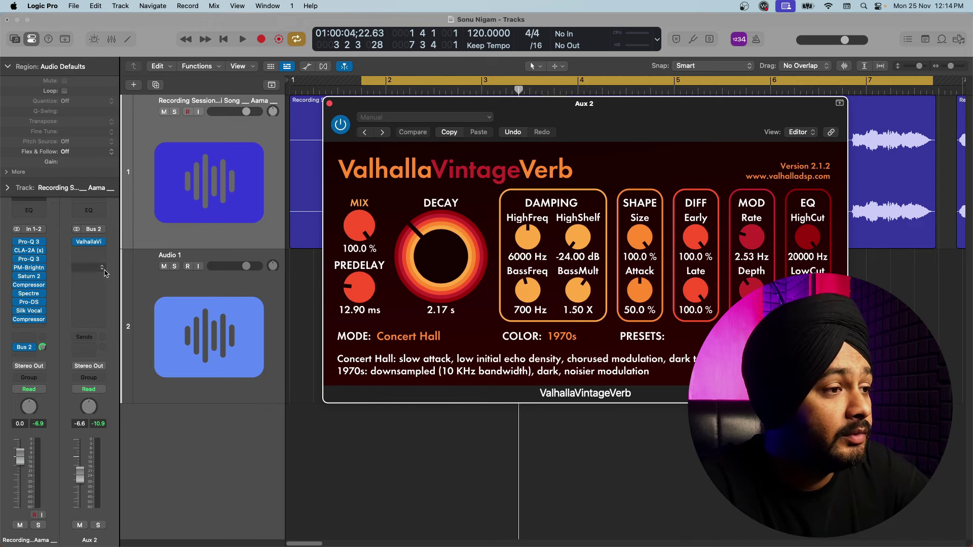
Insert a stereo Pro-Q 3 after ValhallaVintageVerb on Aux 2.
{"action": "left_click", "coordinate": [96, 250]}
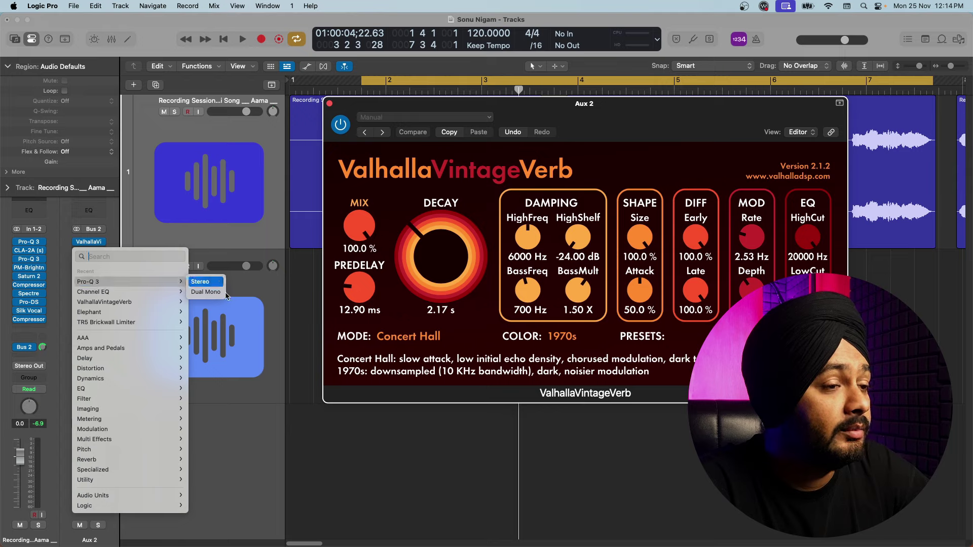
{"action": "left_click", "coordinate": [202, 282]}
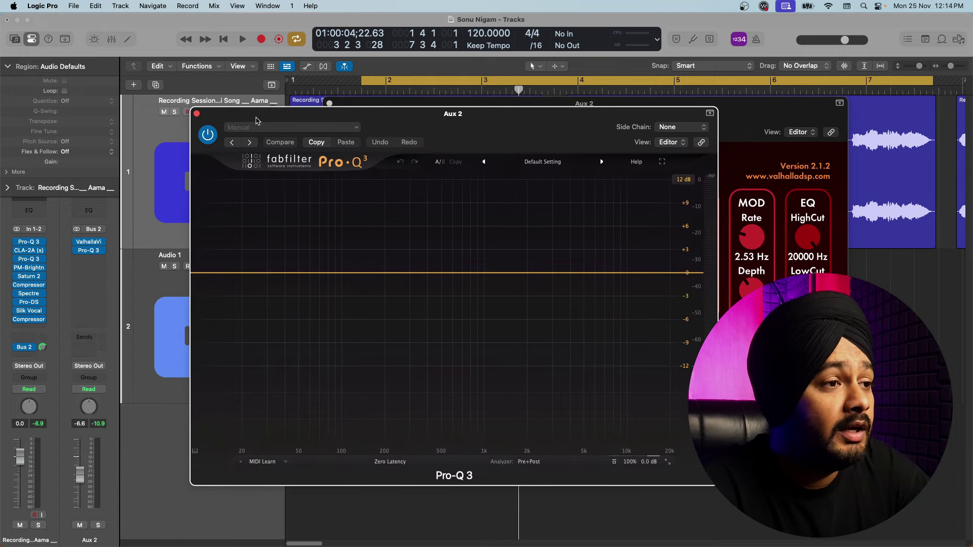
{"action": "left_click", "coordinate": [197, 114]}
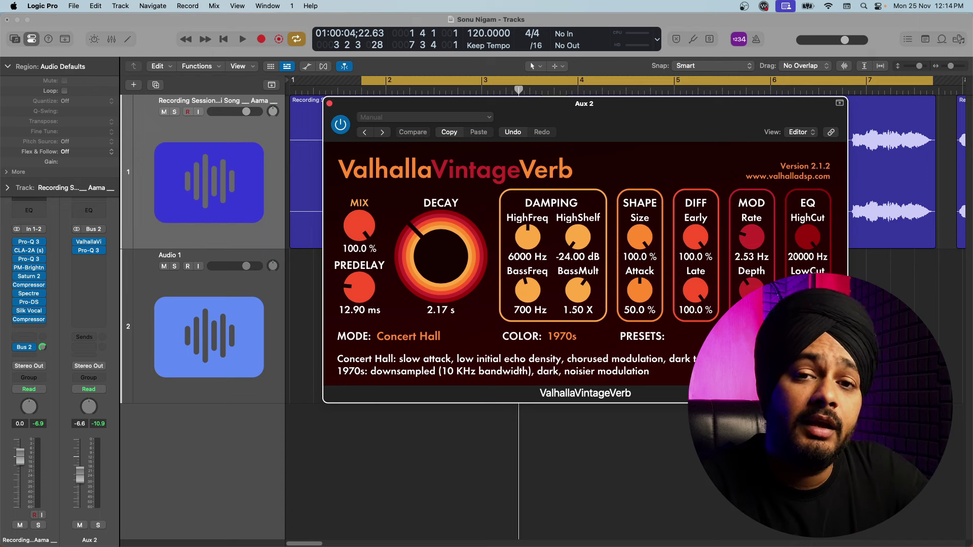
{"action": "left_click_drag", "start_coordinate": [653, 124], "coordinate": [560, 112]}
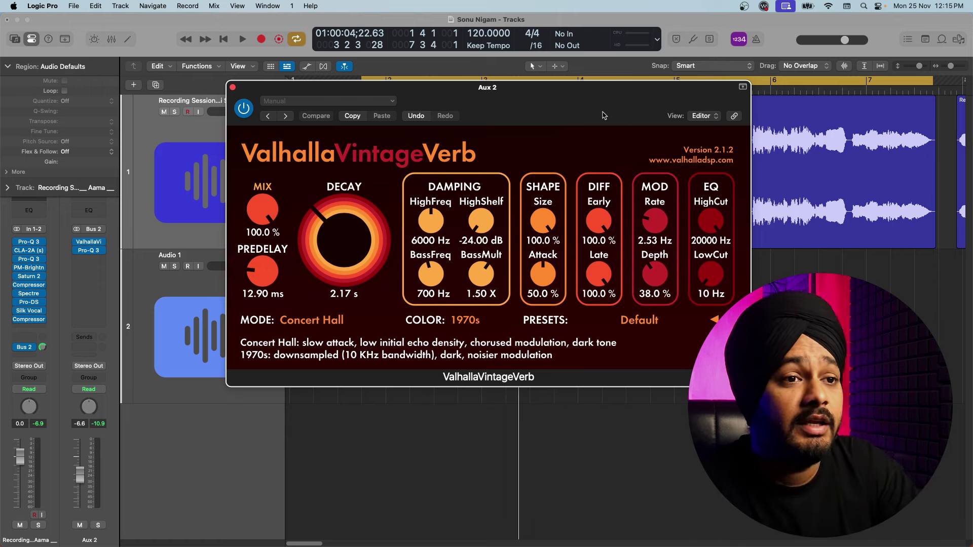
{"action": "left_click_drag", "start_coordinate": [607, 116], "coordinate": [669, 119]}
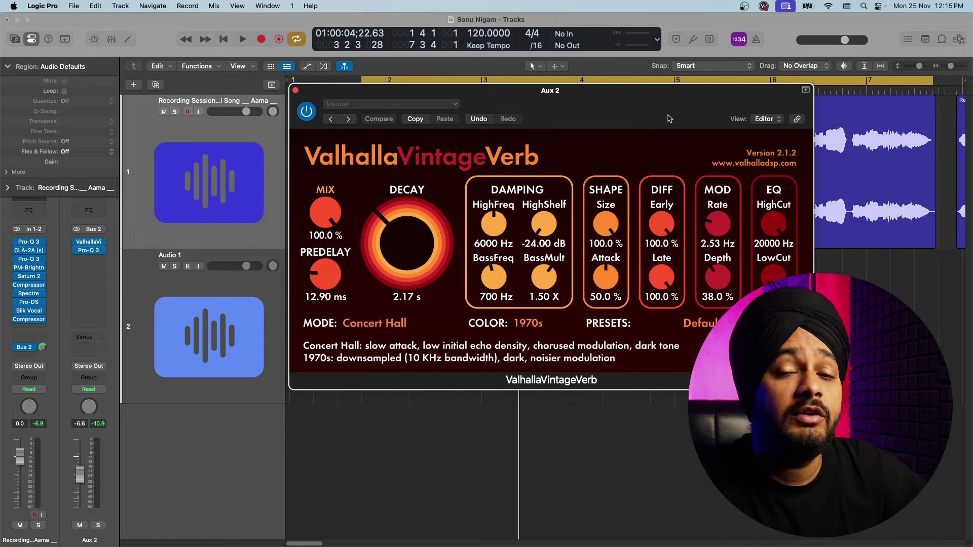
In the Aux 2 Pro-Q 3, add a 30 dB/oct low cut and raise it to about 475 Hz during playback.
{"action": "left_click", "coordinate": [89, 250]}
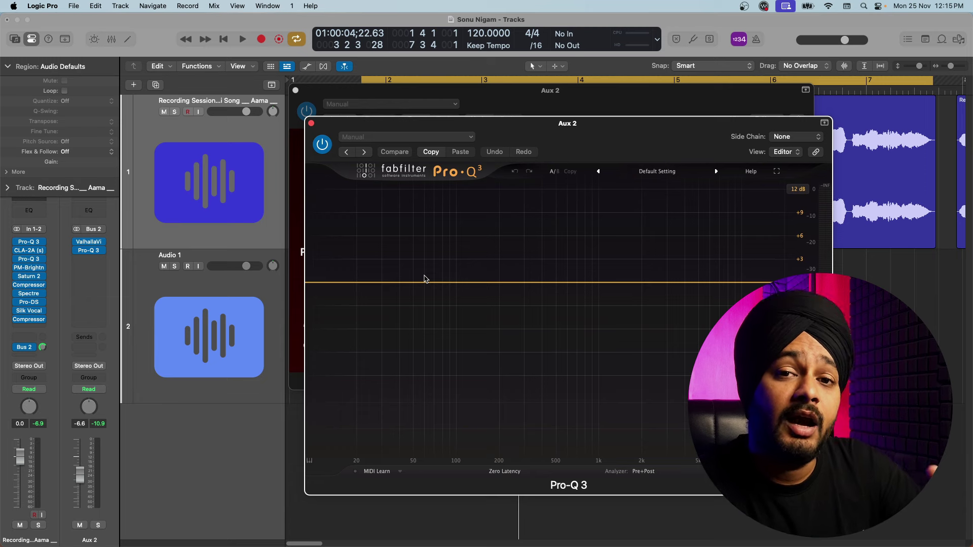
{"action": "key", "text": "space"}
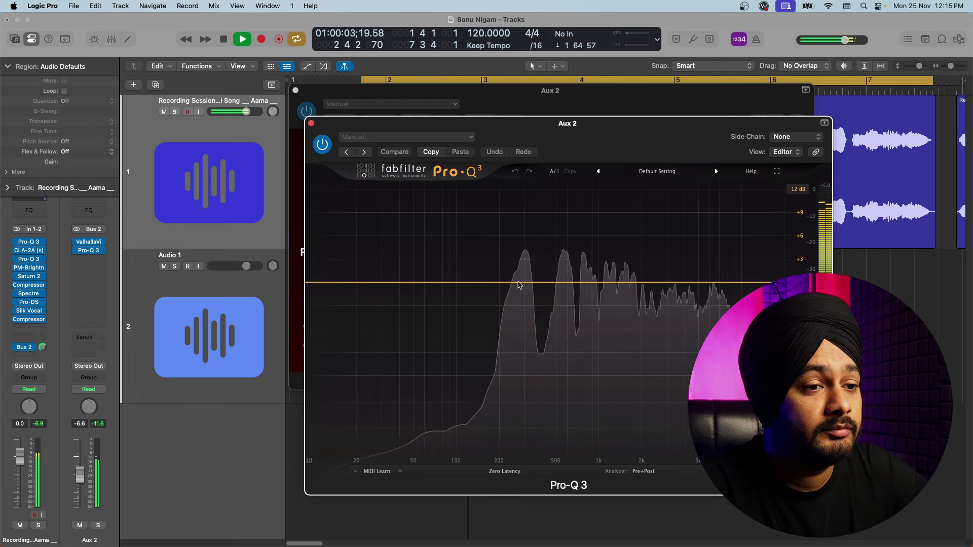
{"action": "left_click_drag", "start_coordinate": [538, 282], "coordinate": [538, 220]}
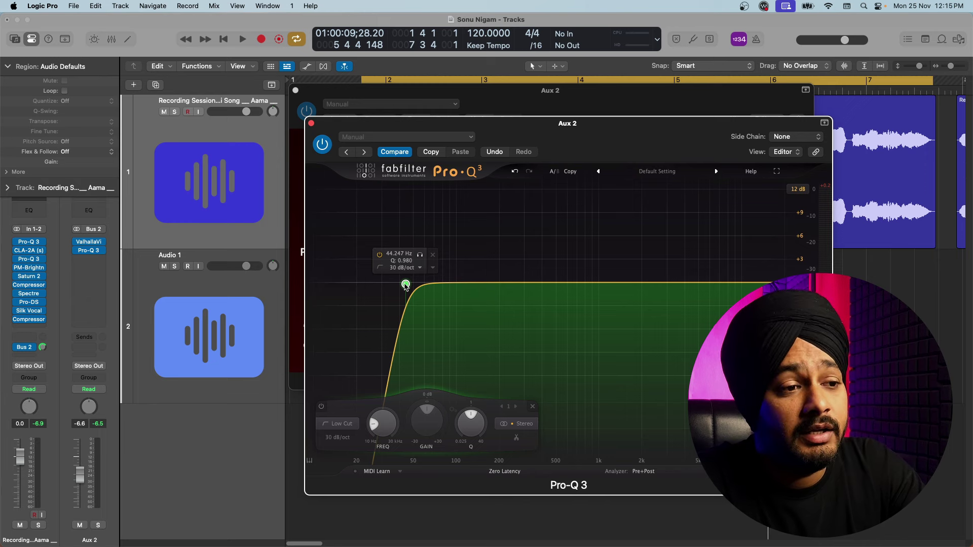
{"action": "key", "text": "space"}
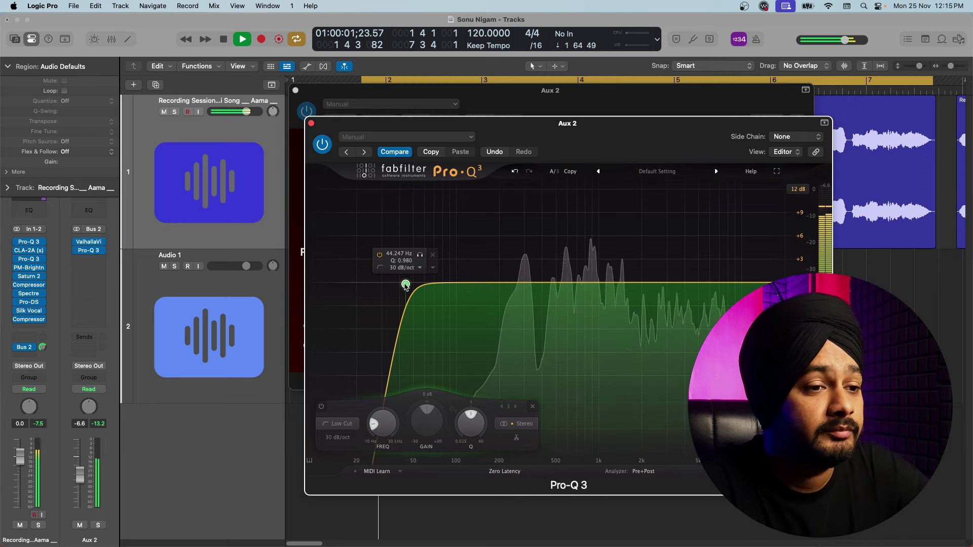
{"action": "left_click_drag", "start_coordinate": [405, 285], "coordinate": [562, 292]}
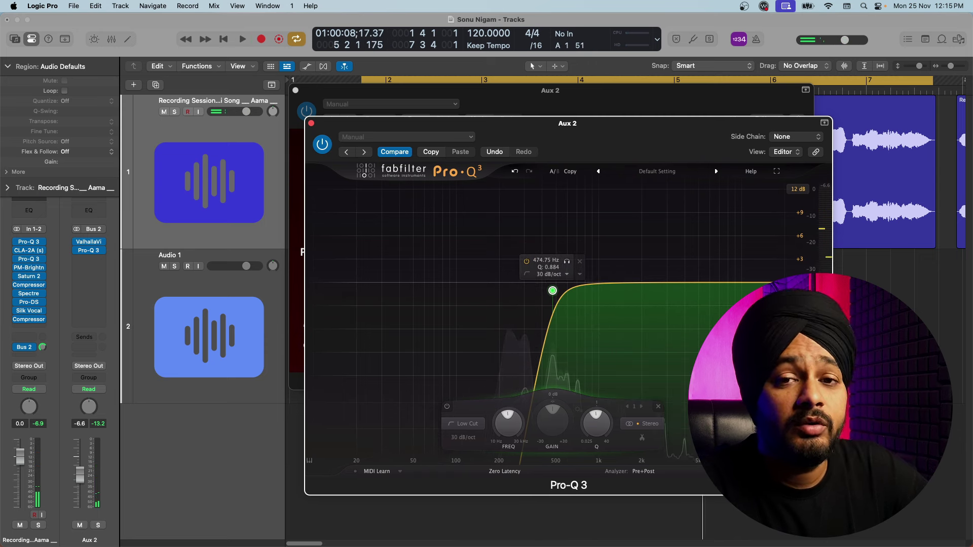
Add an 18 dB/oct high cut at about 7.9 kHz while the vocal plays, and close both Aux 2 plug-in windows.
{"action": "double_click", "coordinate": [808, 283]}
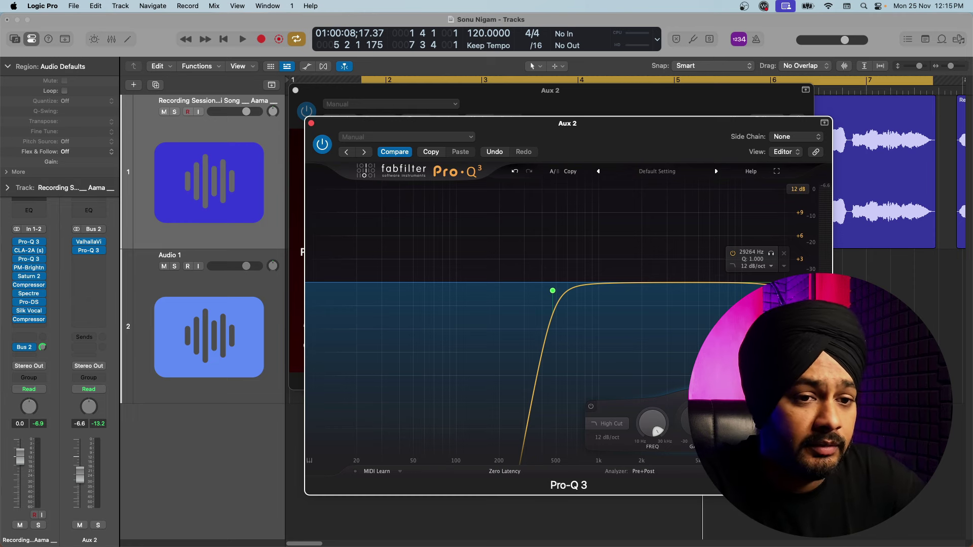
{"action": "key", "text": "space"}
{"action": "left_click_drag", "start_coordinate": [808, 282], "coordinate": [725, 284]}
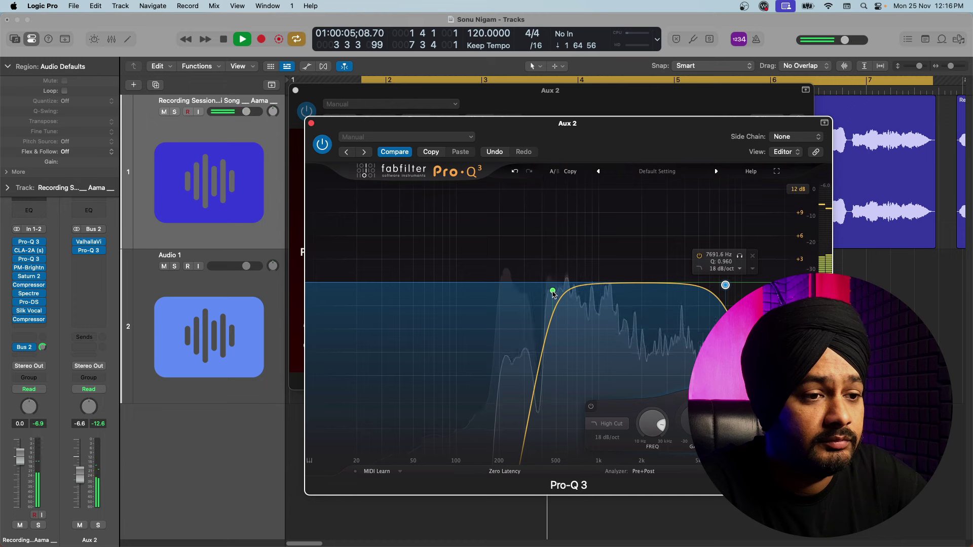
{"action": "key", "text": "space"}
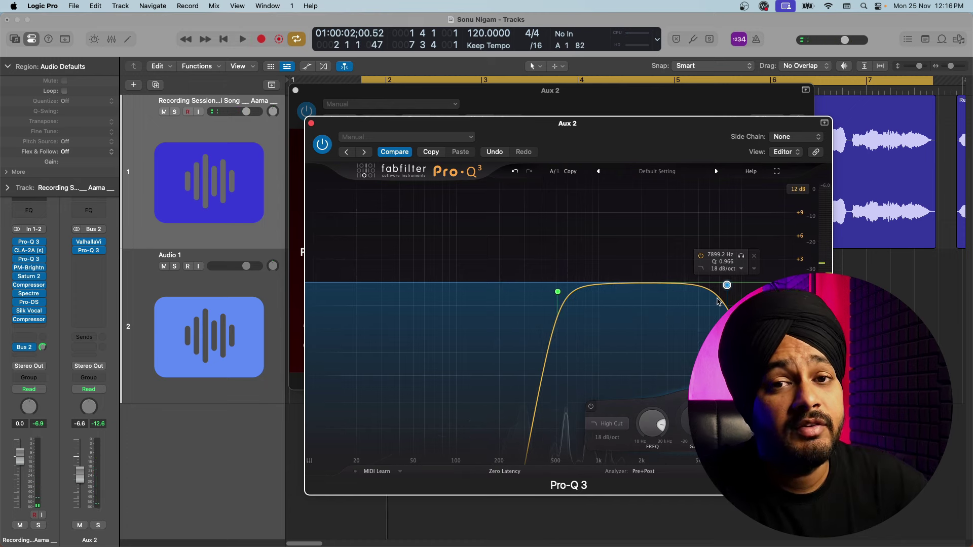
{"action": "left_click", "coordinate": [311, 124]}
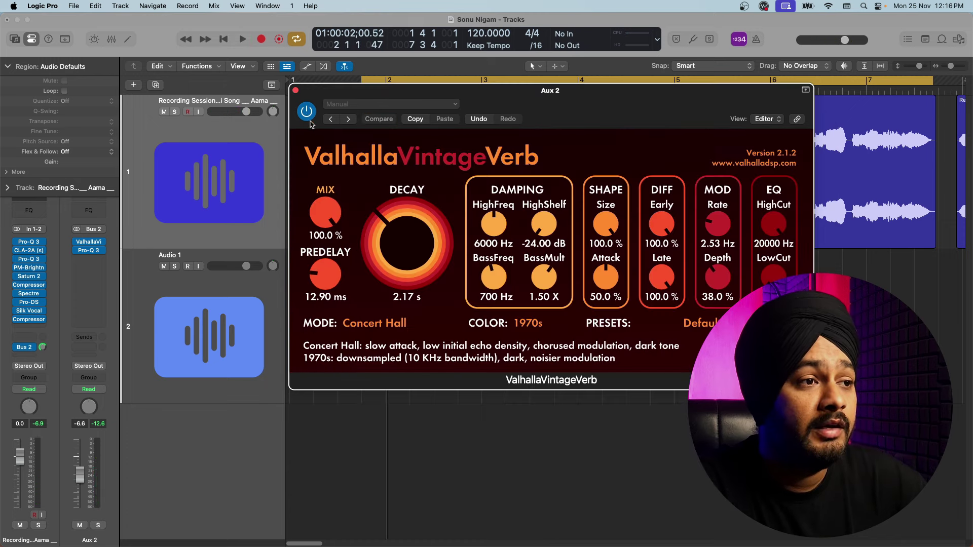
{"action": "left_click", "coordinate": [295, 90]}
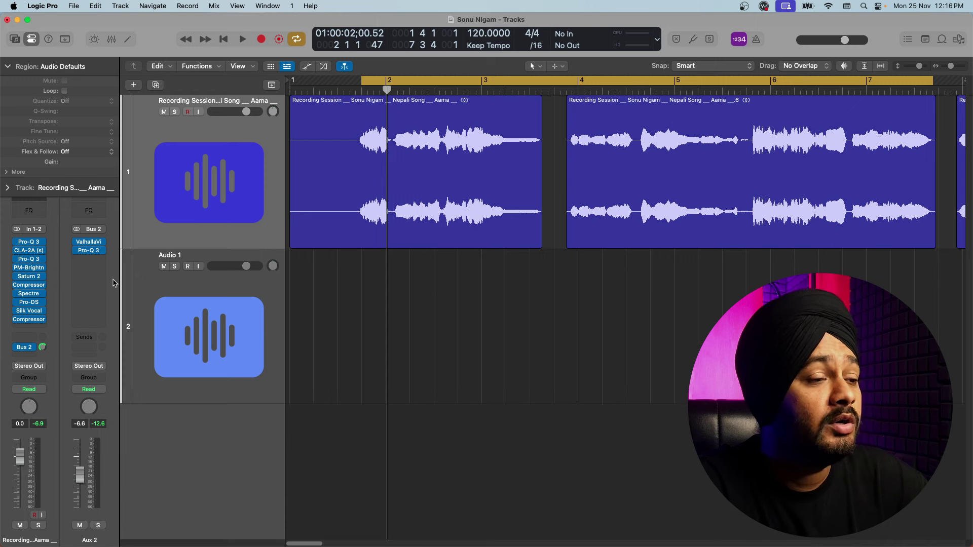
Raise the Aux 2 fader to about -0.2 dB, open its ValhallaVintageVerb and check the vocal track's Bus 2 send level.
{"action": "left_click_drag", "start_coordinate": [83, 465], "coordinate": [83, 455]}
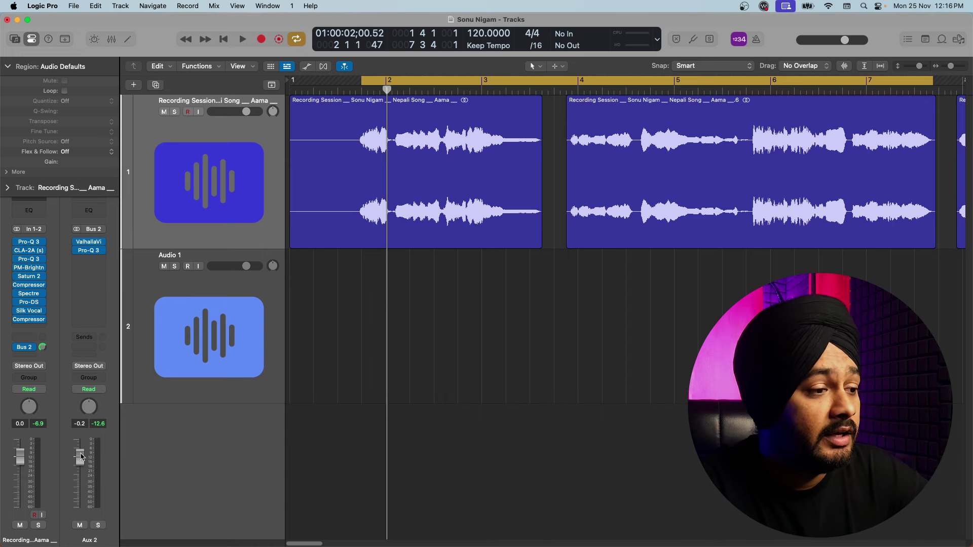
{"action": "left_click", "coordinate": [89, 242]}
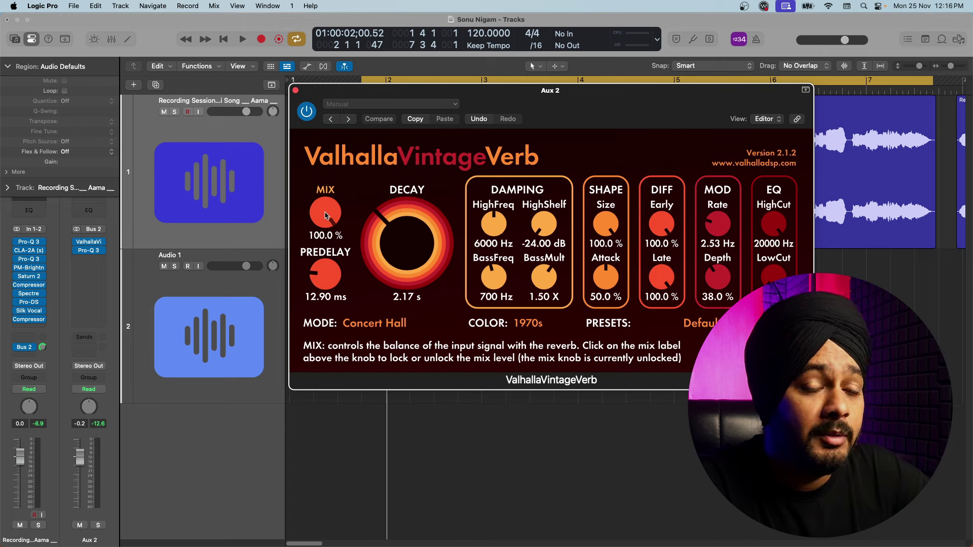
{"action": "left_click", "coordinate": [42, 349]}
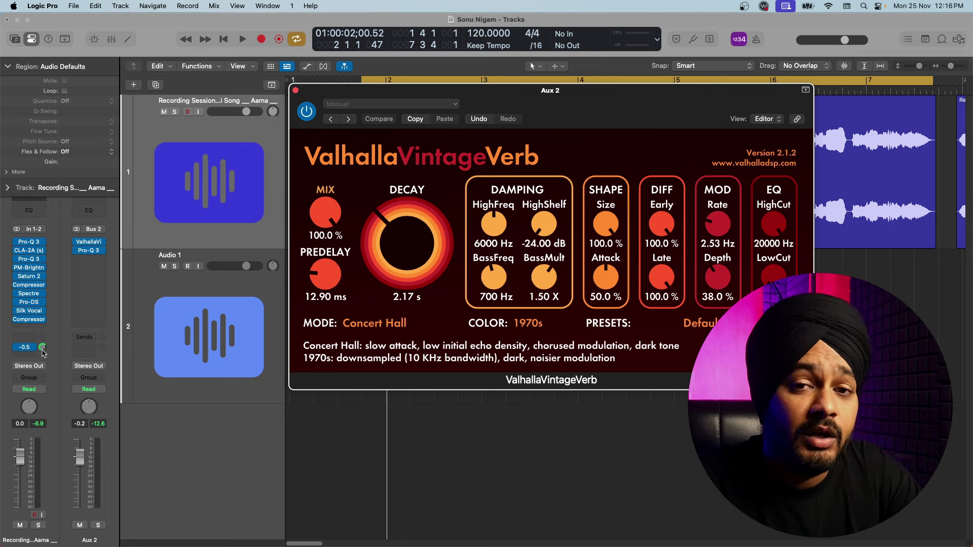
{"action": "left_click", "coordinate": [42, 353]}
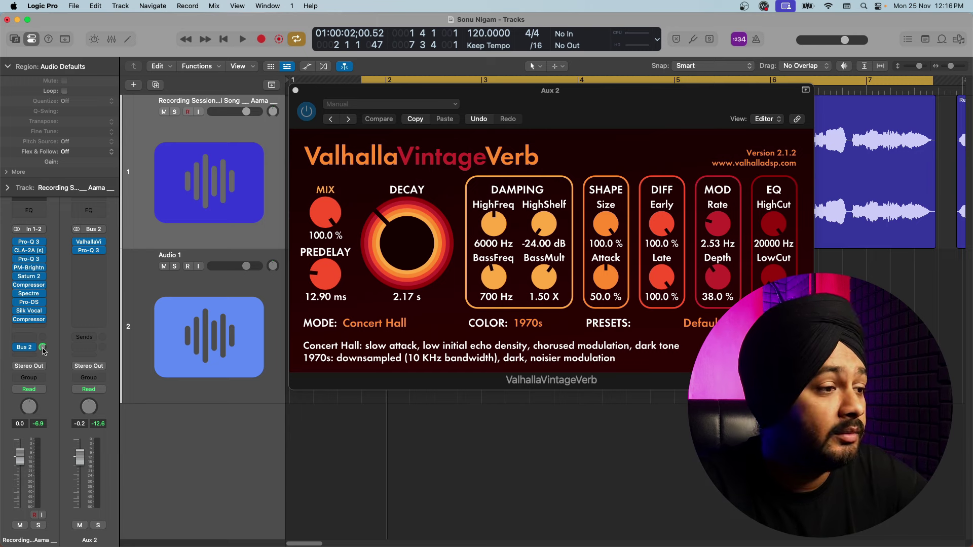
Turn the vocal track's Bus 2 send fully down to -∞ during playback and listen to the vocal without reverb.
{"action": "key", "text": "space"}
{"action": "left_click_drag", "start_coordinate": [43, 350], "coordinate": [80, 504]}
{"action": "key", "text": "space"}
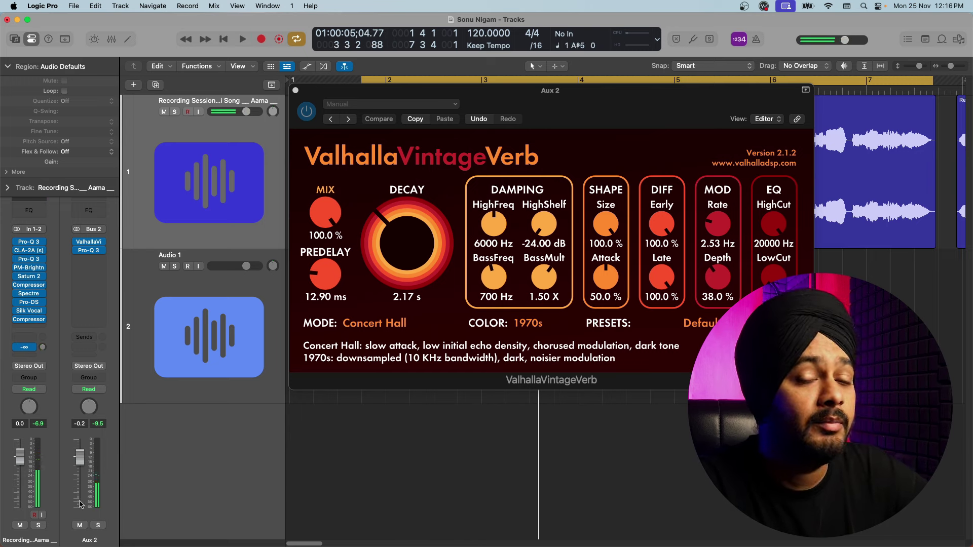
{"action": "key", "text": "space"}
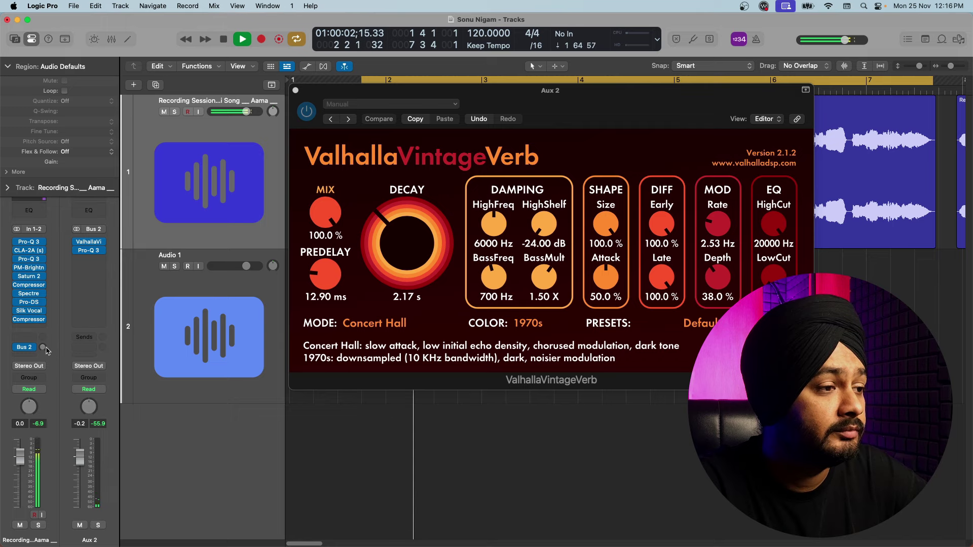
{"action": "key", "text": "space"}
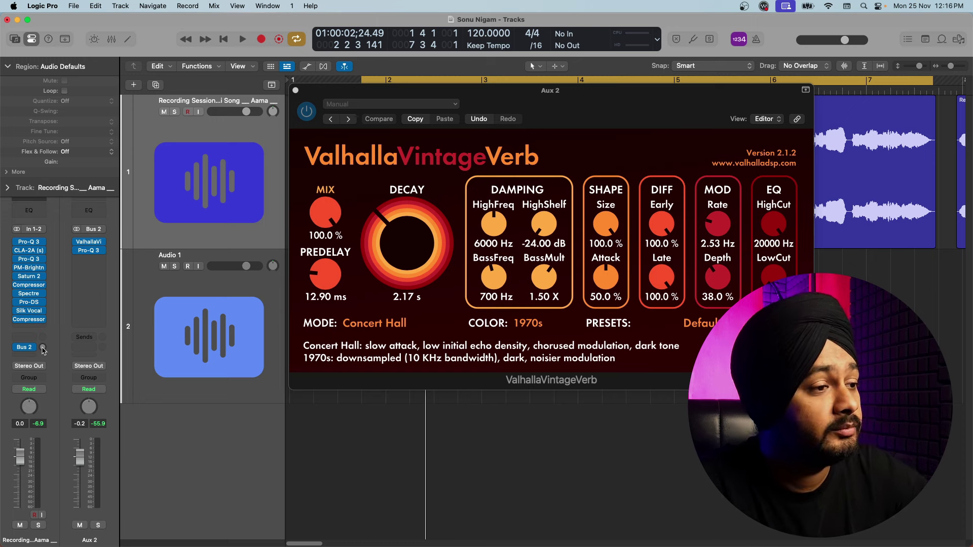
Raise the vocal track's Bus 2 send to about -3.2 dB during playback, and confirm its level as a numeric entry.
{"action": "key", "text": "space"}
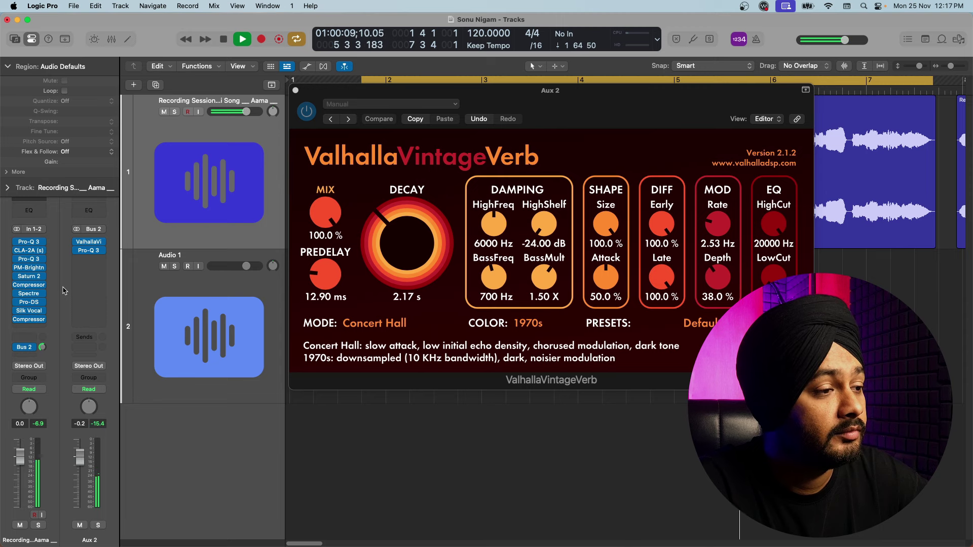
{"action": "key", "text": "space"}
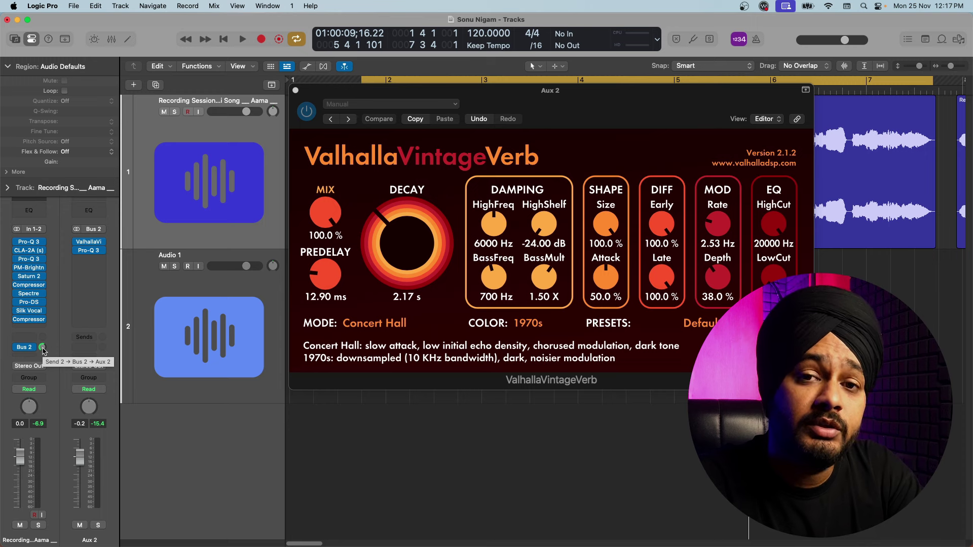
{"action": "double_click", "coordinate": [43, 349]}
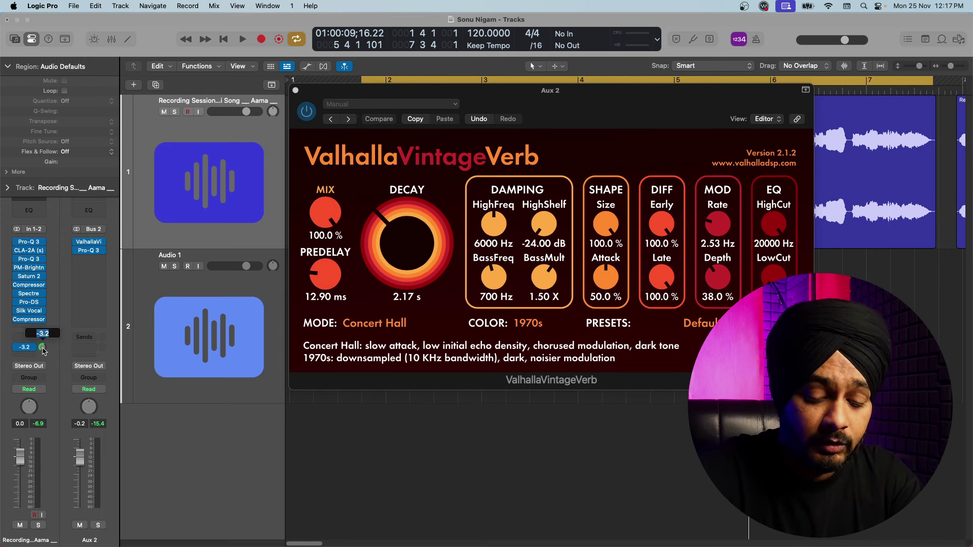
{"action": "key", "text": "Return"}
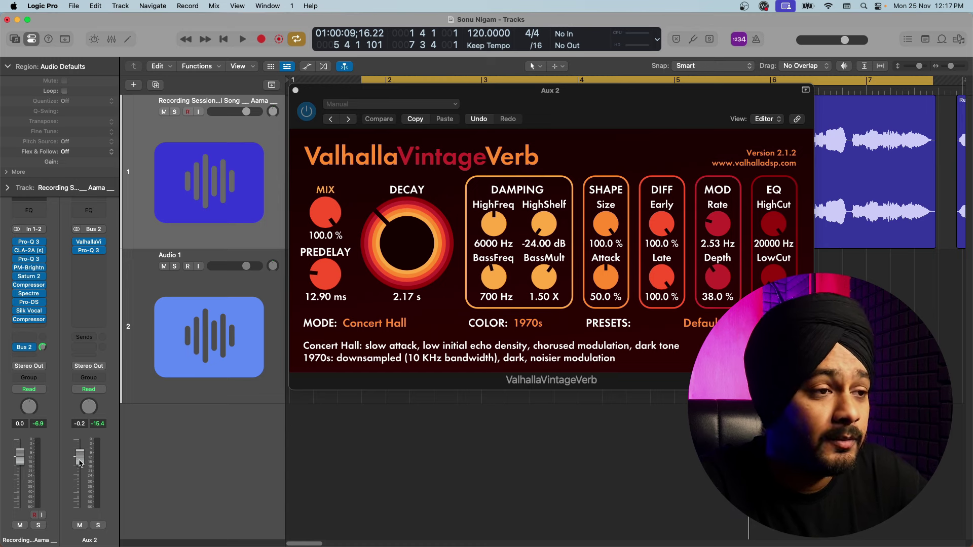
Move the reverb window aside, pull the Aux 2 fader down to -∞, and raise it to 6.0 dB during playback.
{"action": "left_click_drag", "start_coordinate": [683, 119], "coordinate": [909, 158]}
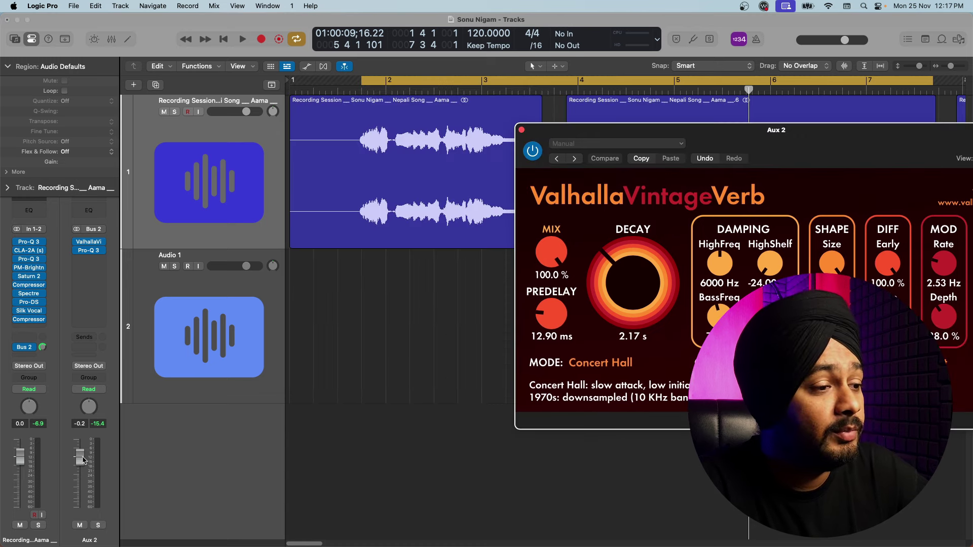
{"action": "left_click_drag", "start_coordinate": [84, 460], "coordinate": [84, 509]}
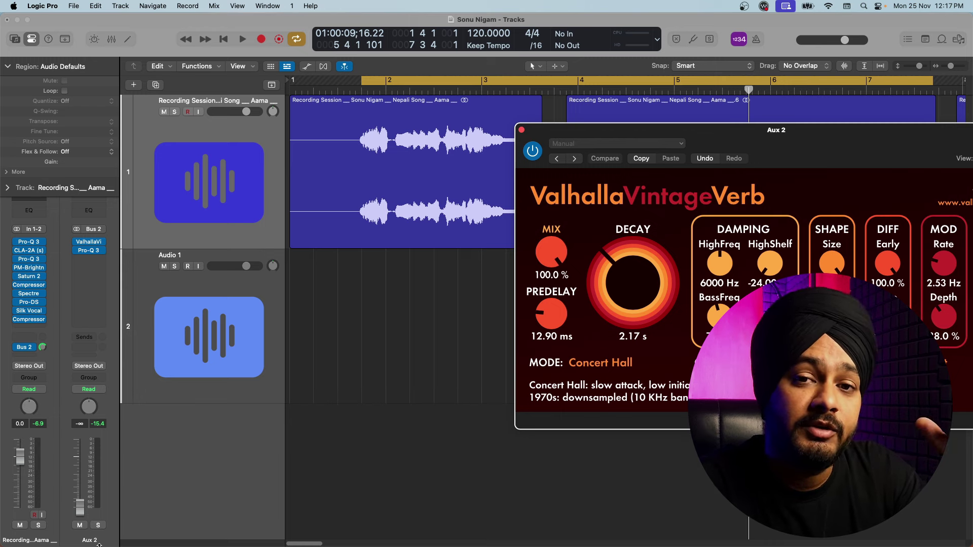
{"action": "key", "text": "space"}
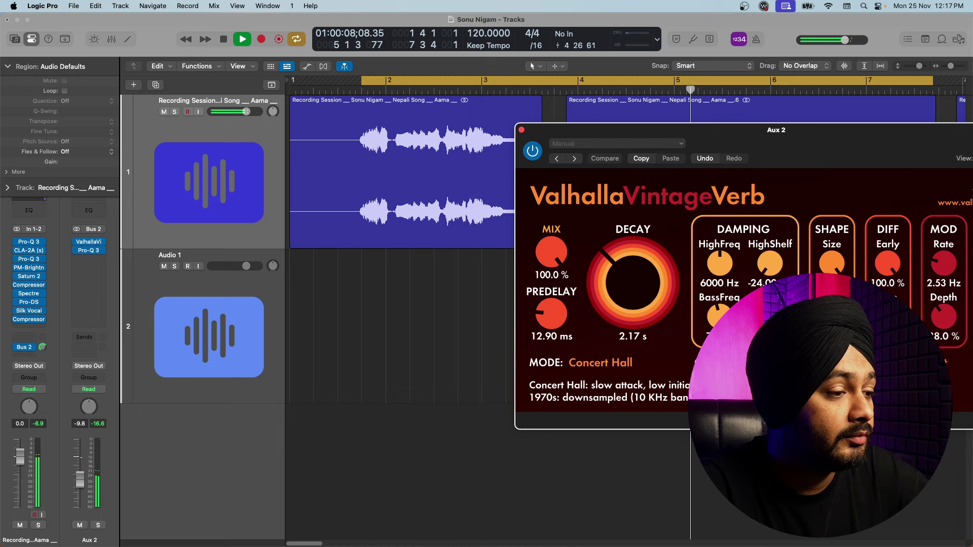
{"action": "left_click", "coordinate": [81, 463]}
{"action": "key", "text": "space"}
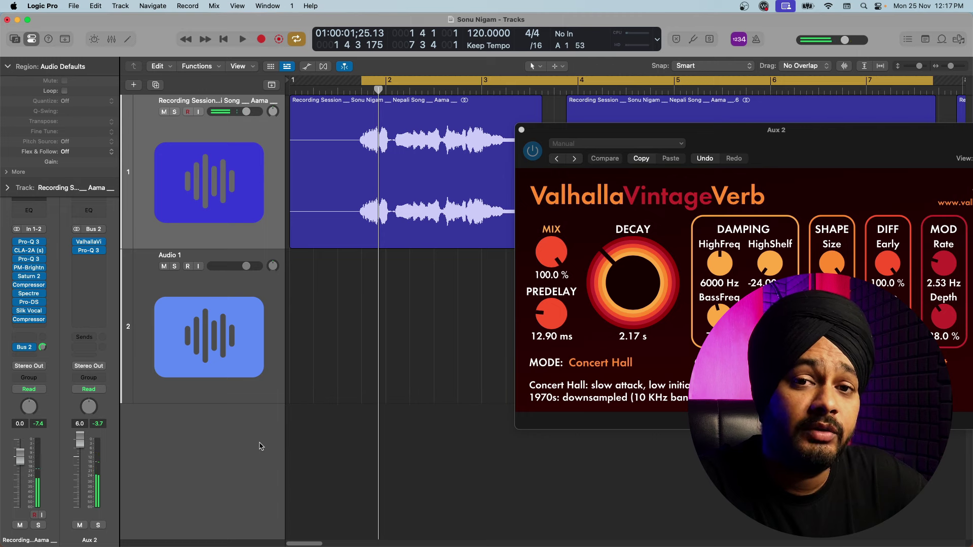
Play the vocal phrases with the Aux 2 fader at 6.0 dB to hear the excessive reverb.
{"action": "key", "text": "space"}
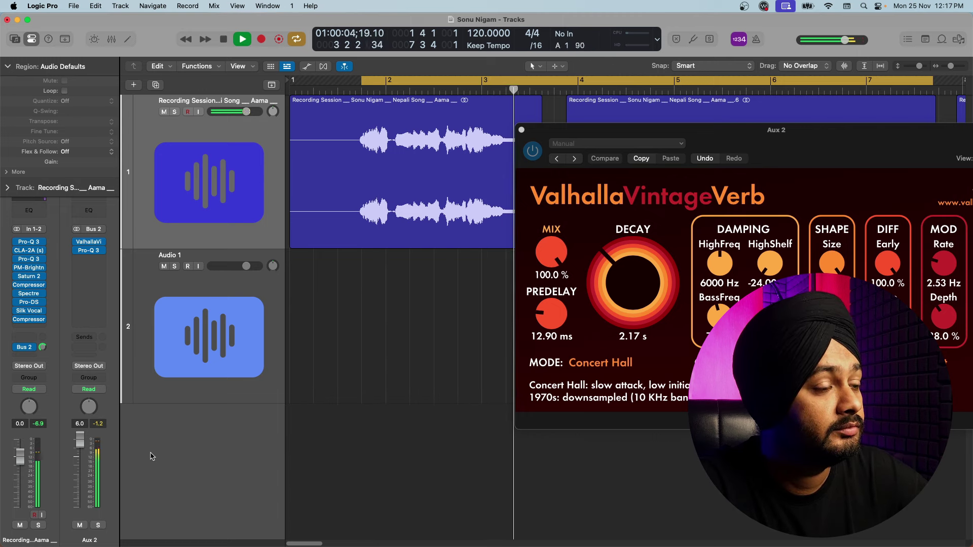
{"action": "key", "text": "space"}
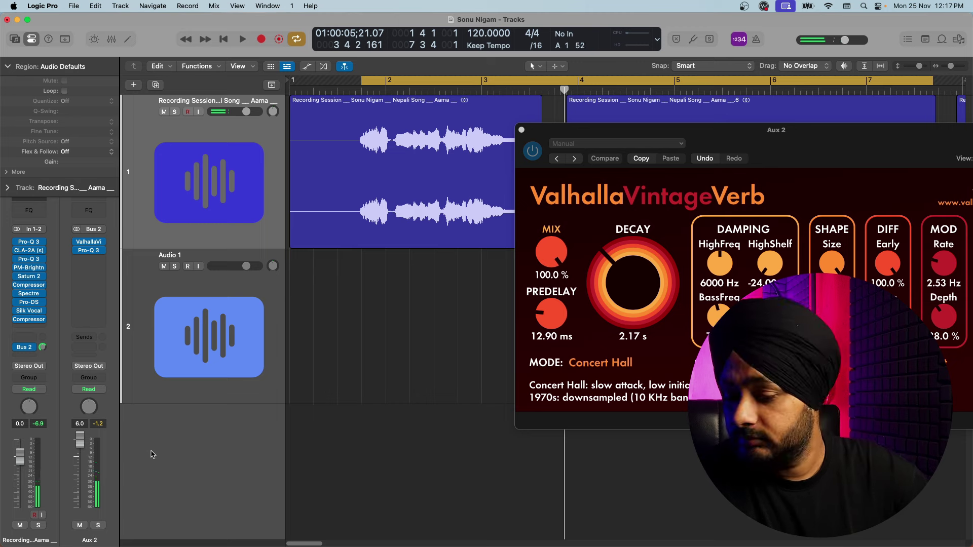
{"action": "key", "text": "space"}
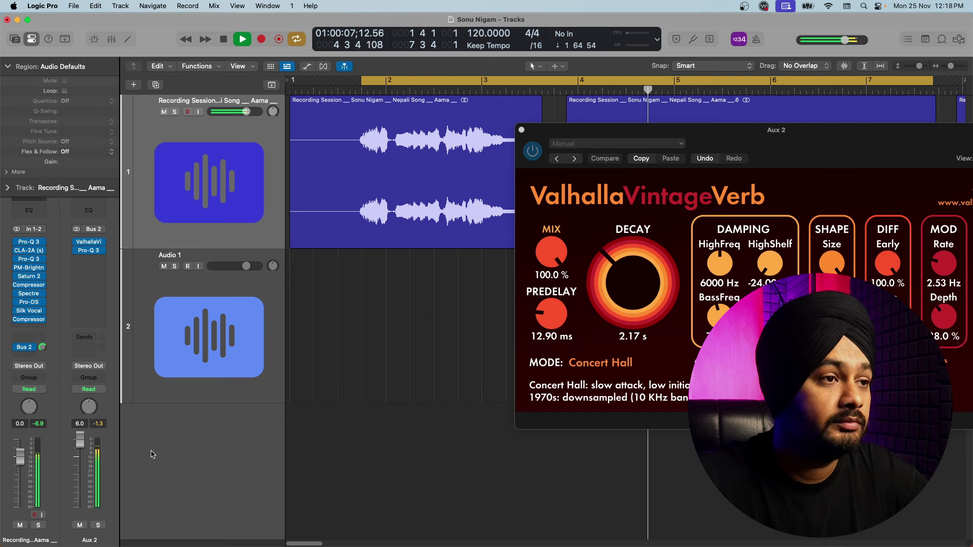
{"action": "key", "text": "space"}
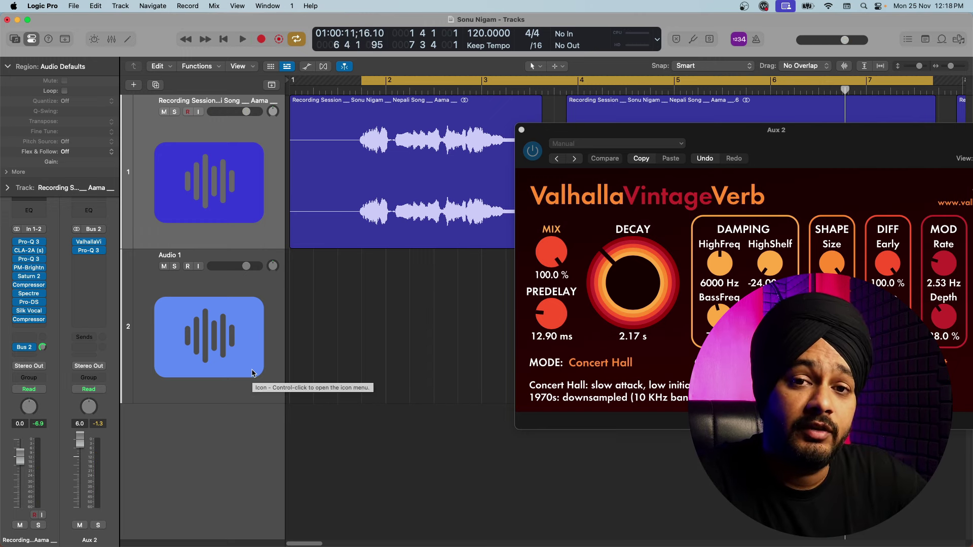
Pull the Aux 2 fader down, raise it to about -8.0 dB during playback, and play the vocal again to judge the balance.
{"action": "left_click_drag", "start_coordinate": [80, 440], "coordinate": [80, 496]}
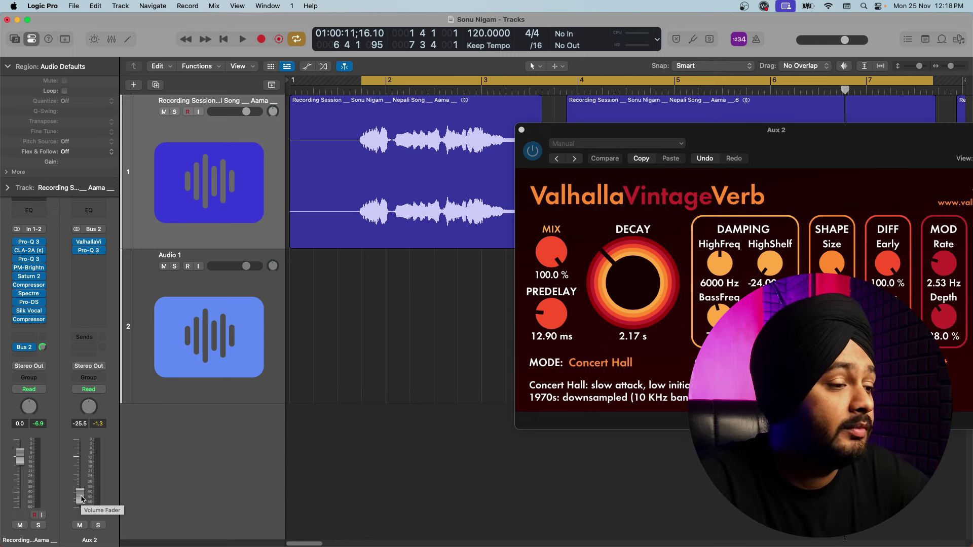
{"action": "key", "text": "space"}
{"action": "left_click_drag", "start_coordinate": [81, 499], "coordinate": [84, 476]}
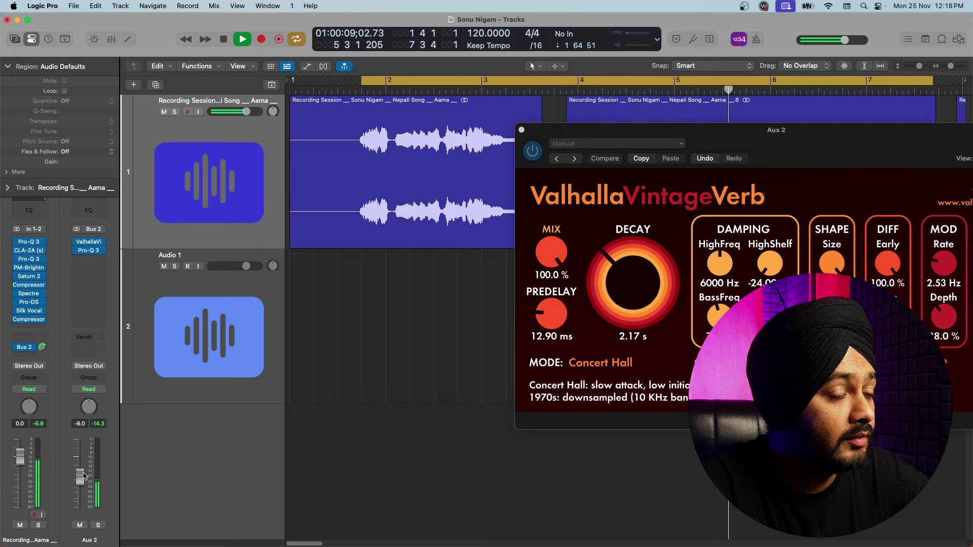
{"action": "key", "text": "space"}
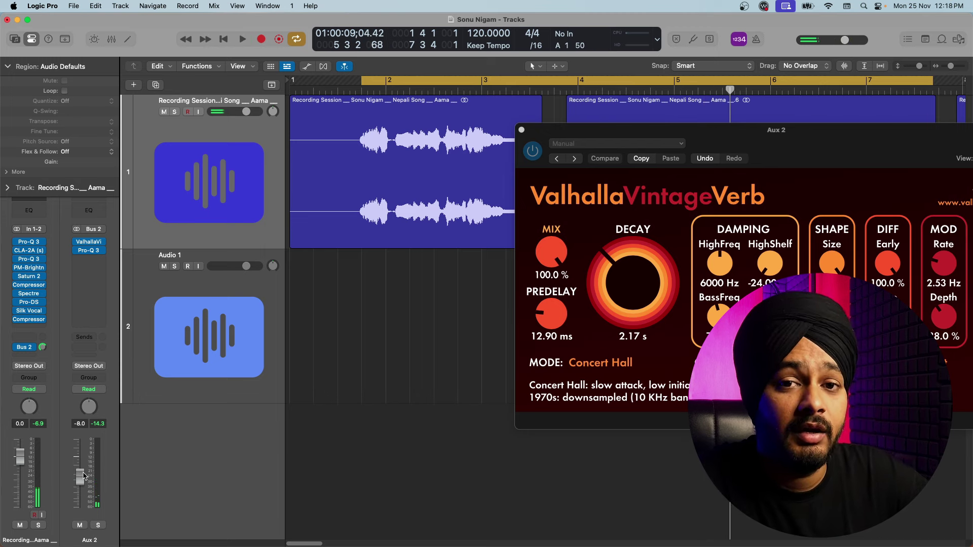
{"action": "key", "text": "space"}
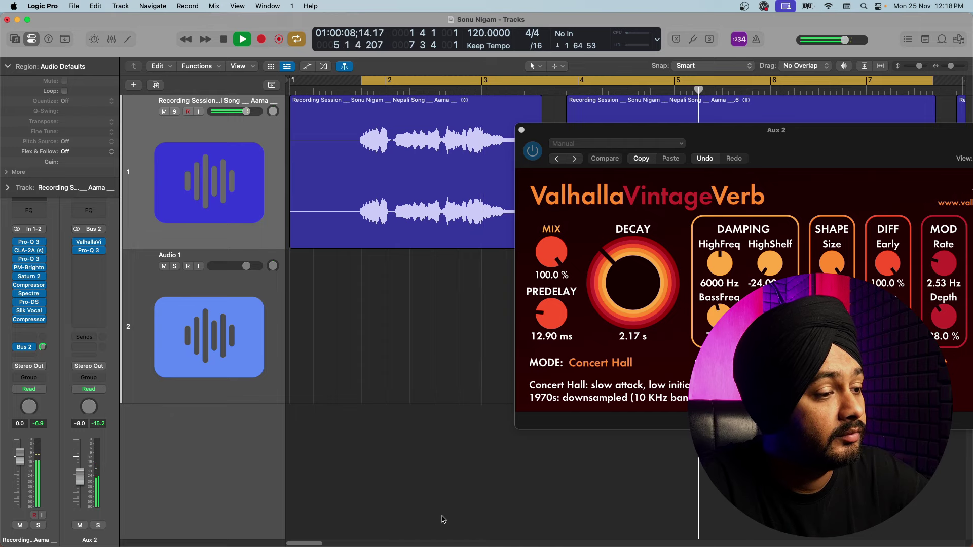
{"action": "key", "text": "space"}
Bring the ValhallaVintageVerb window back to the centre and set its damping HighFreq to 6590 Hz and HighShelf to -20.71 dB.
{"action": "left_click_drag", "start_coordinate": [776, 145], "coordinate": [628, 229]}
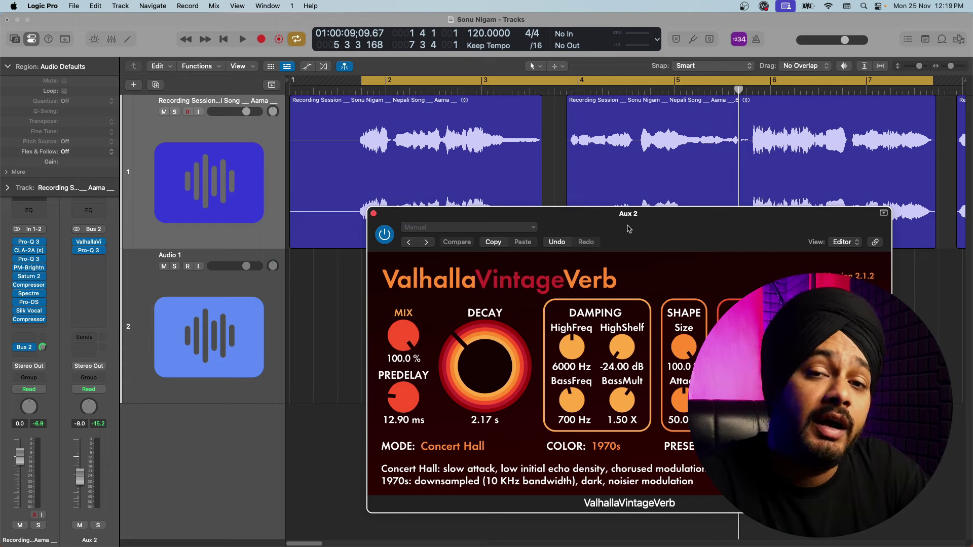
{"action": "left_click_drag", "start_coordinate": [629, 229], "coordinate": [625, 250]}
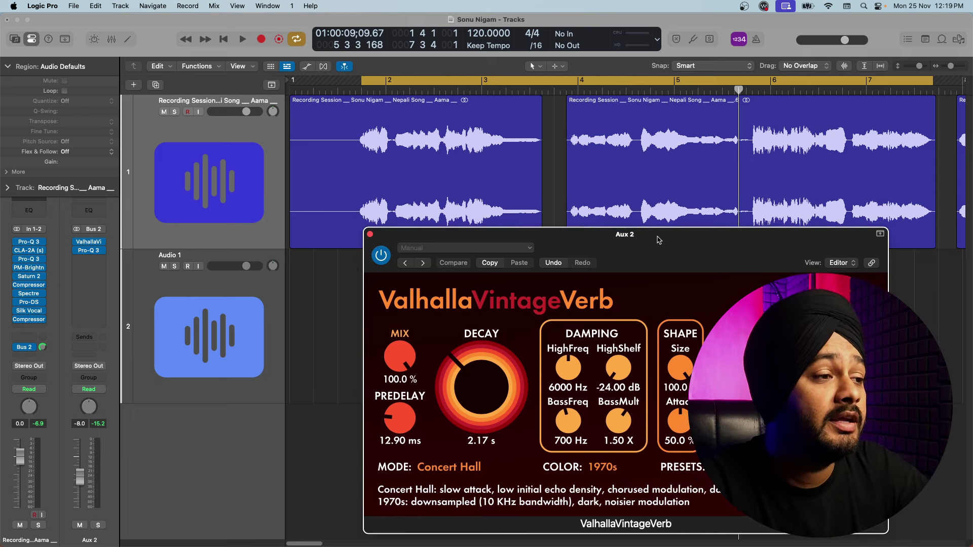
{"action": "left_click_drag", "start_coordinate": [628, 267], "coordinate": [599, 140]}
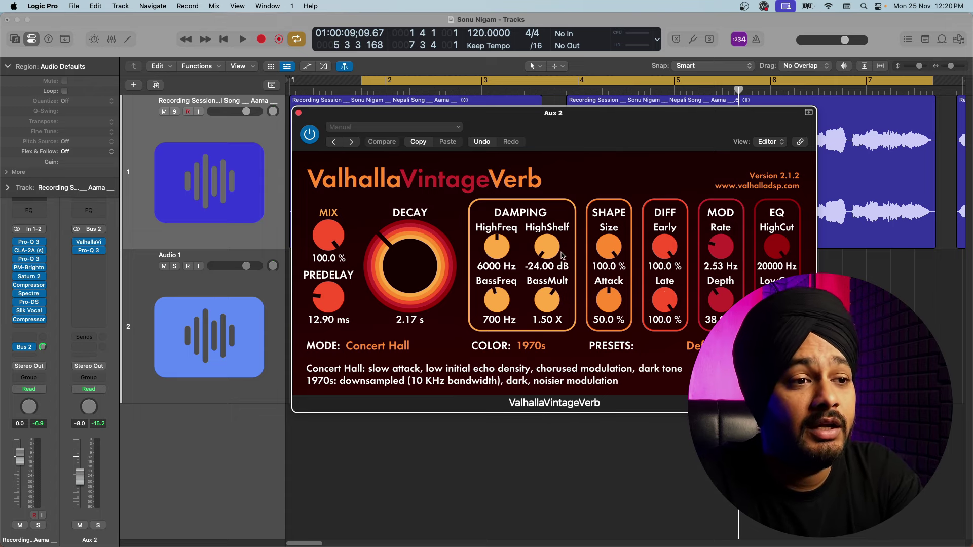
{"action": "left_click_drag", "start_coordinate": [501, 249], "coordinate": [545, 236]}
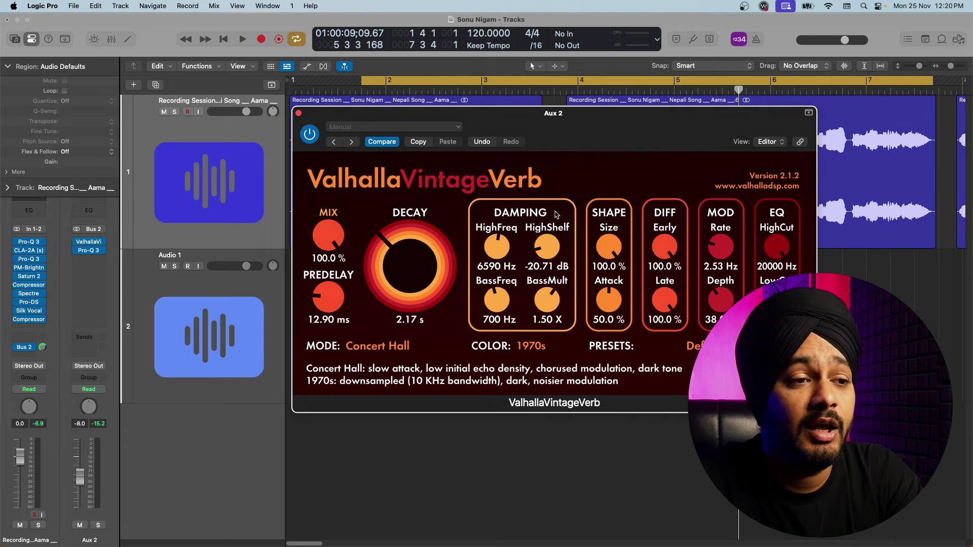